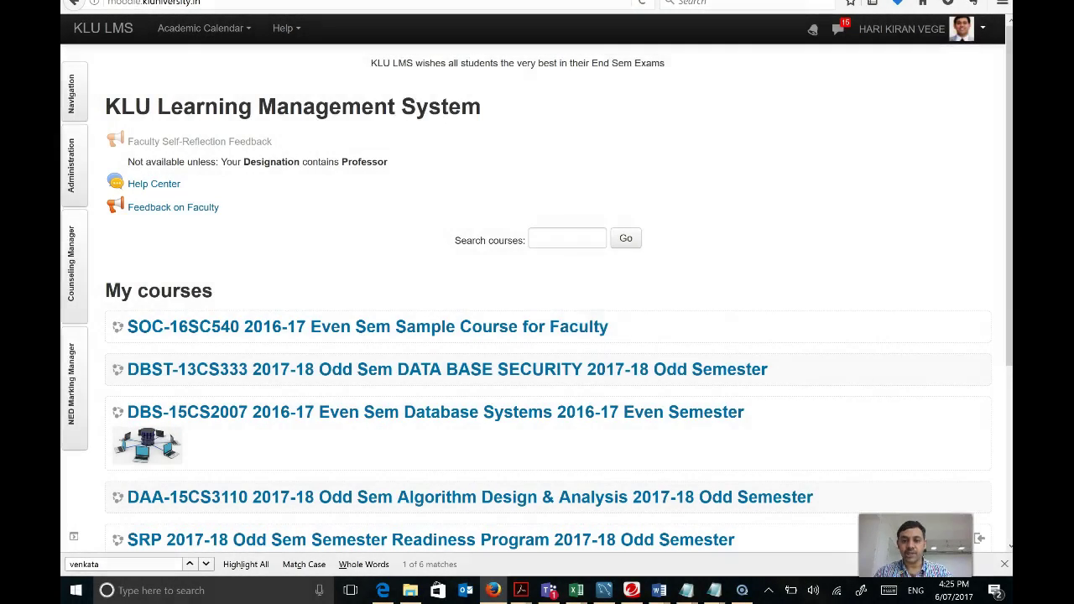
pyautogui.click(586, 298)
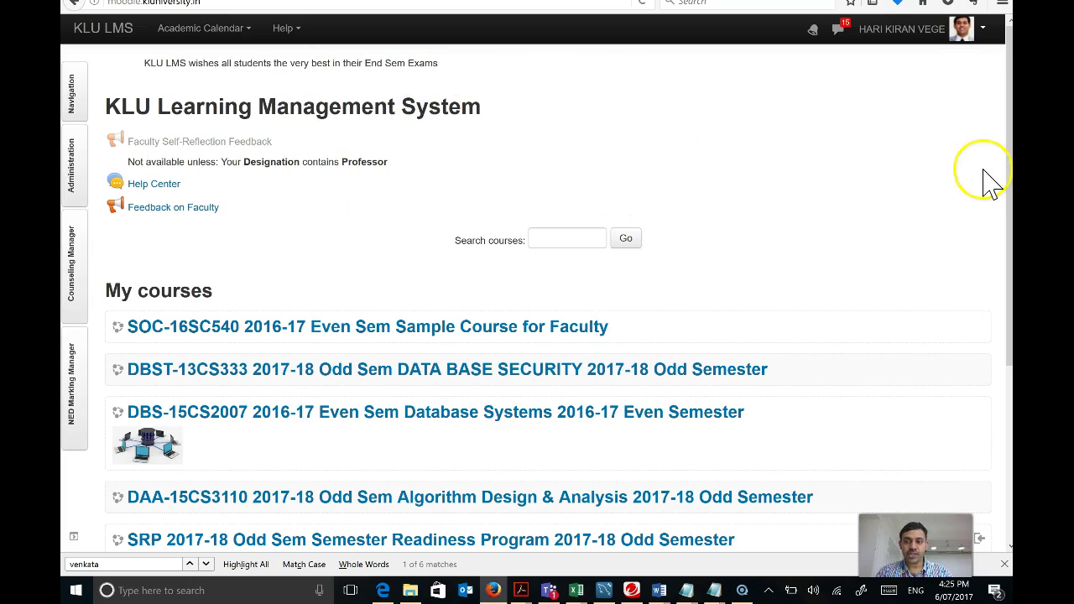
pyautogui.moveTo(1011, 142); pyautogui.dragTo(1011, 260)
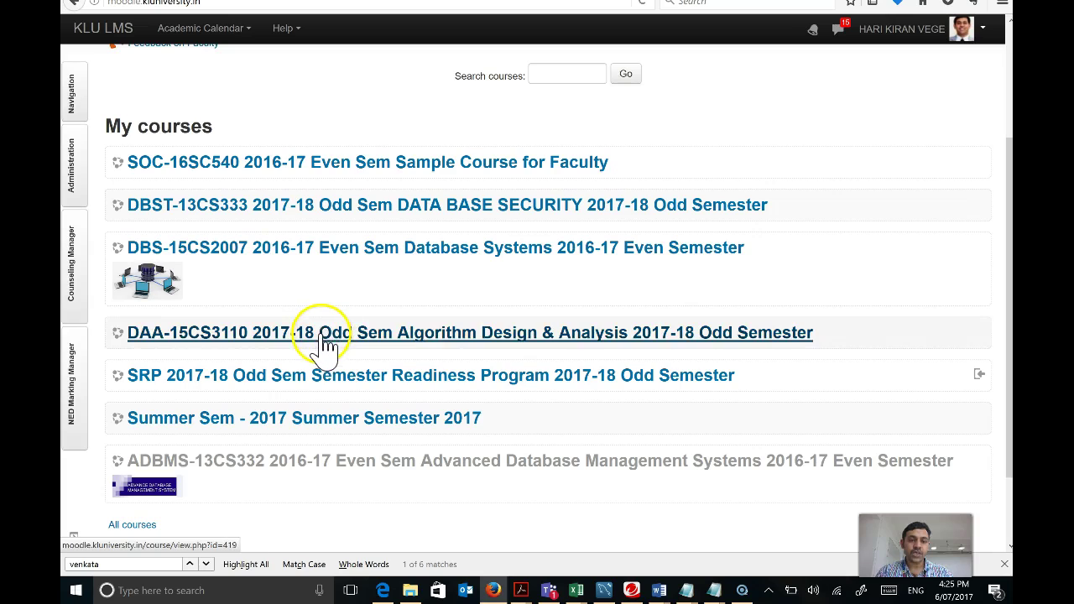
pyautogui.click(323, 336)
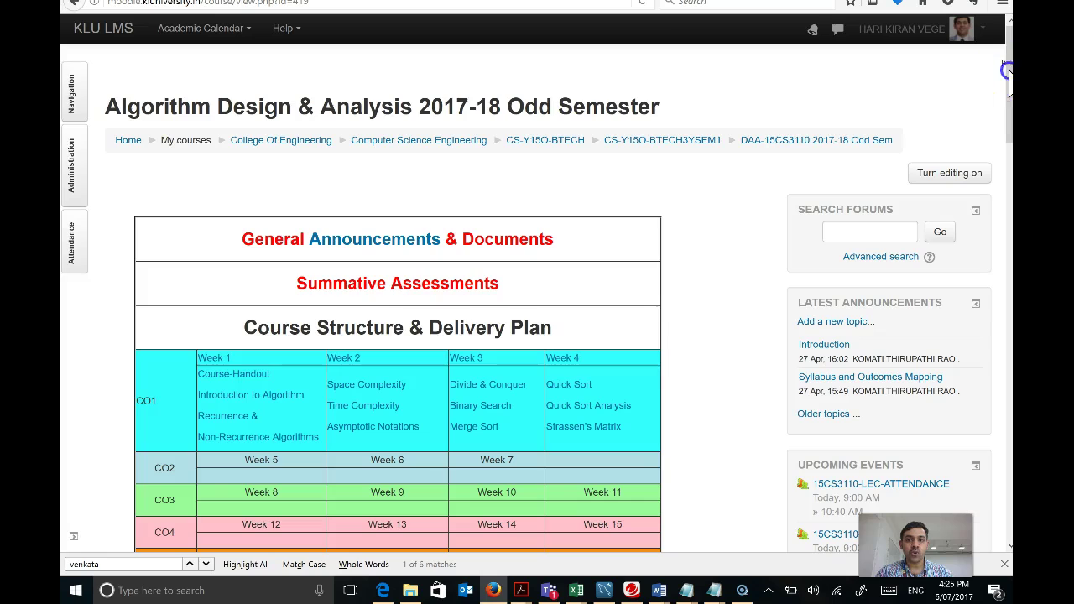
# - Open the 15CS3110-LAB-ATTENDANCE activity on the course page
pyautogui.scroll(-5, 1003, 62)
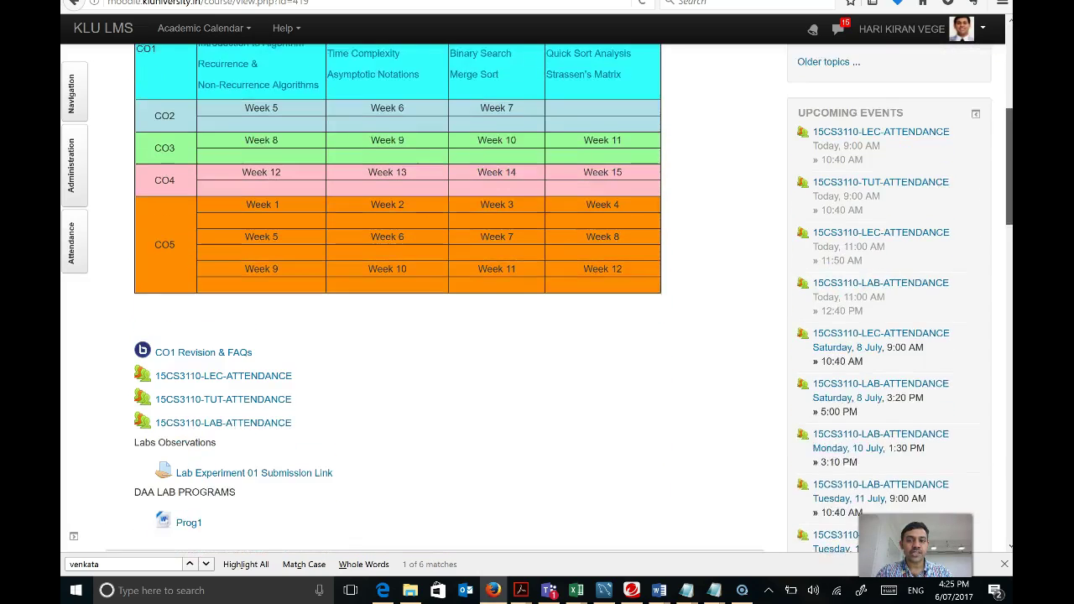
pyautogui.scroll(-3, 560, 299)
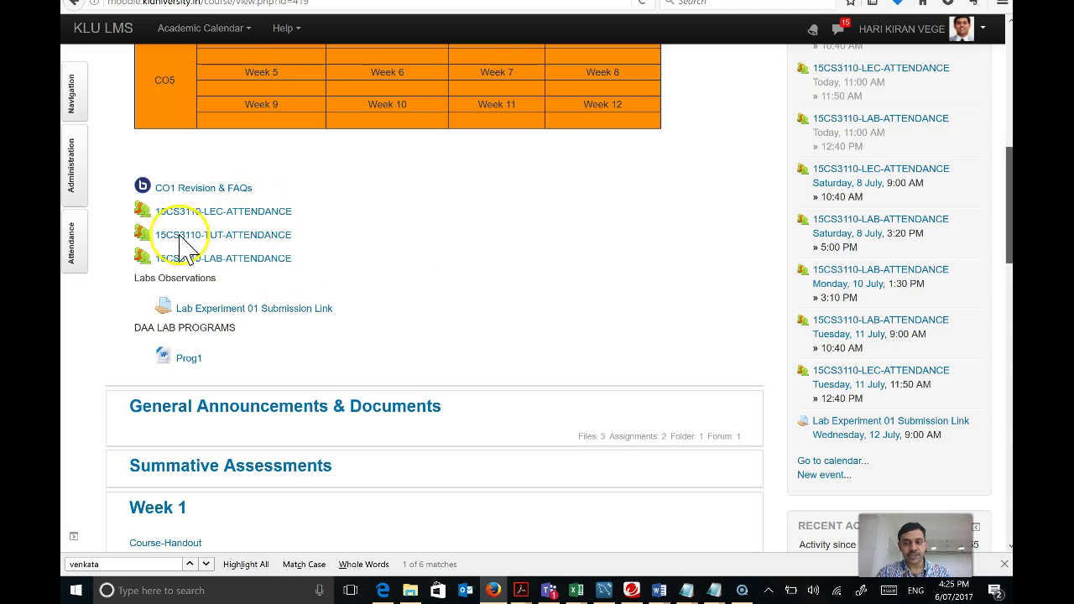
pyautogui.scroll(-1, 225, 251)
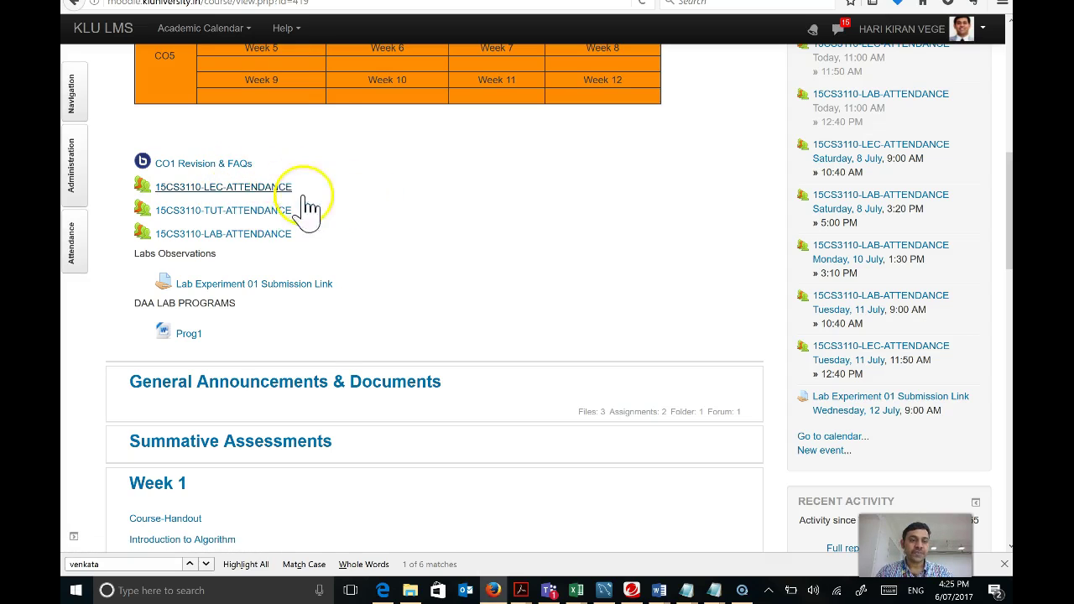
pyautogui.click(260, 234)
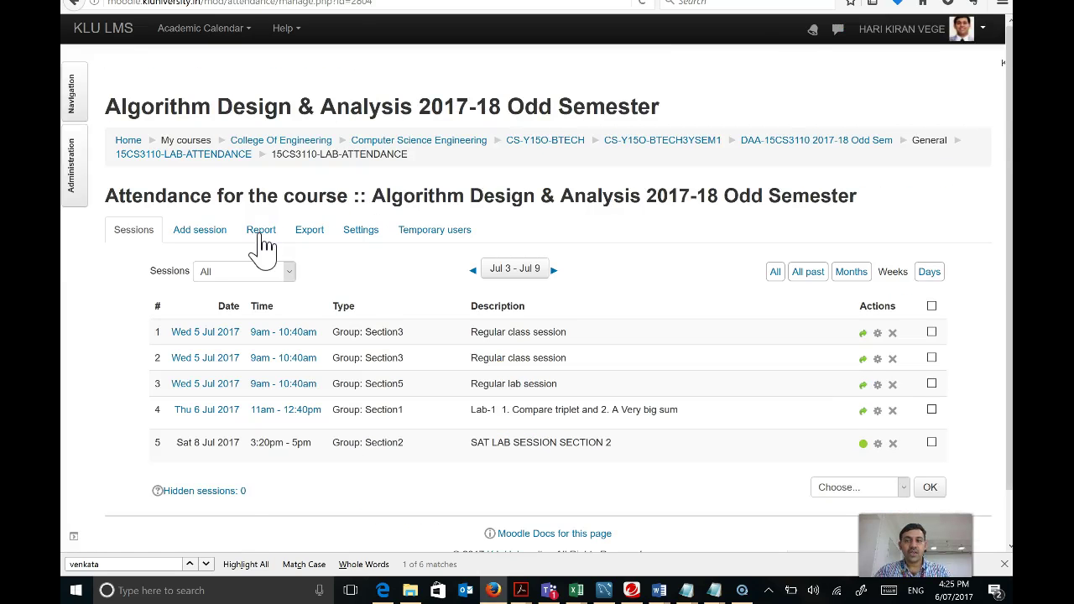
# - Open the settings of the lab attendance activity with the Present and Absent status variables
pyautogui.click(190, 229)
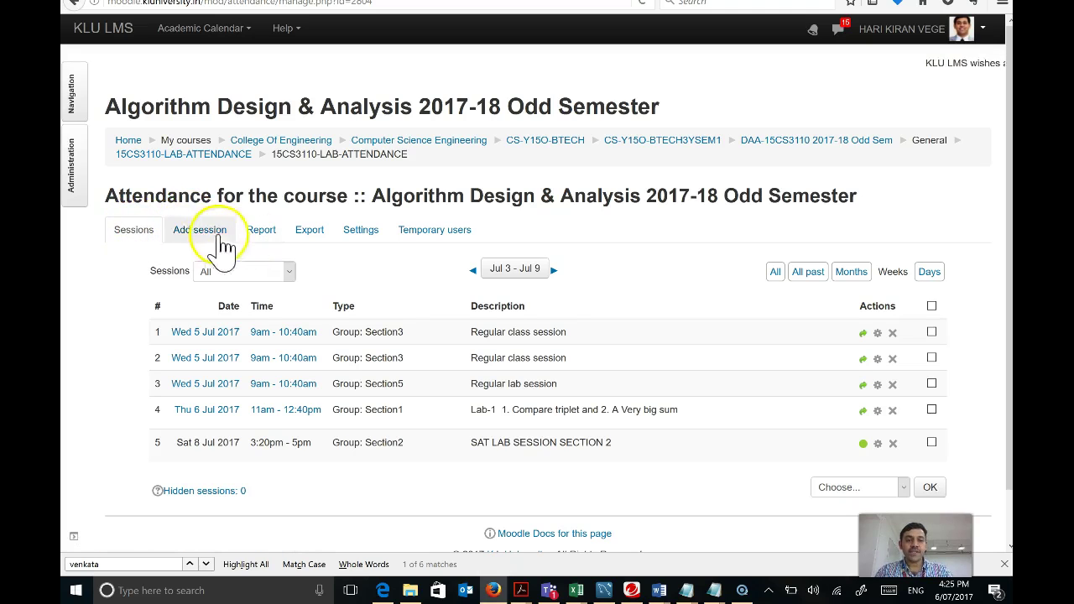
pyautogui.click(365, 233)
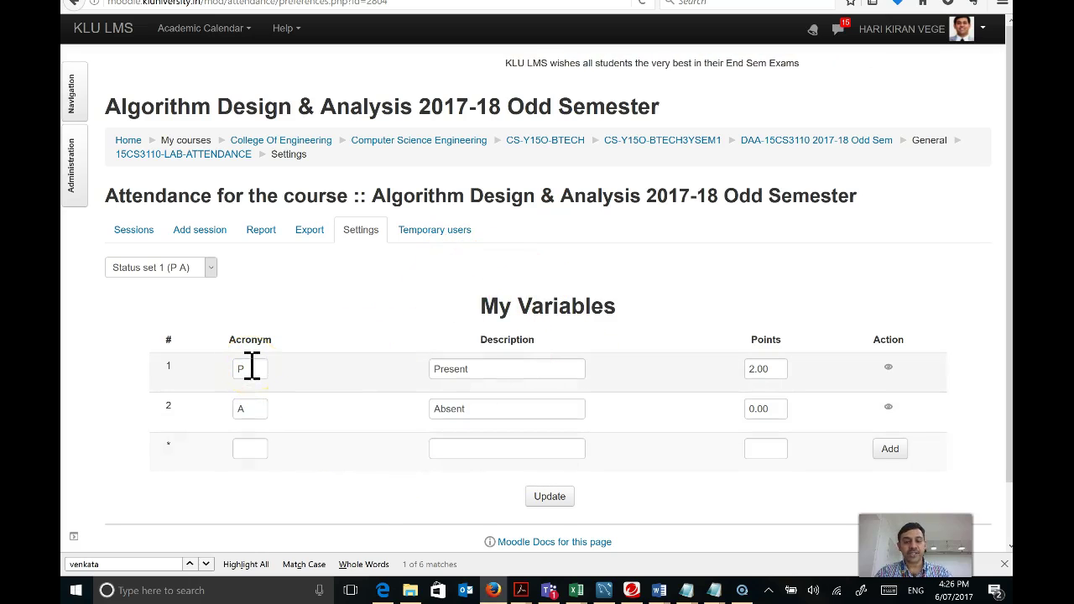
pyautogui.click(257, 408)
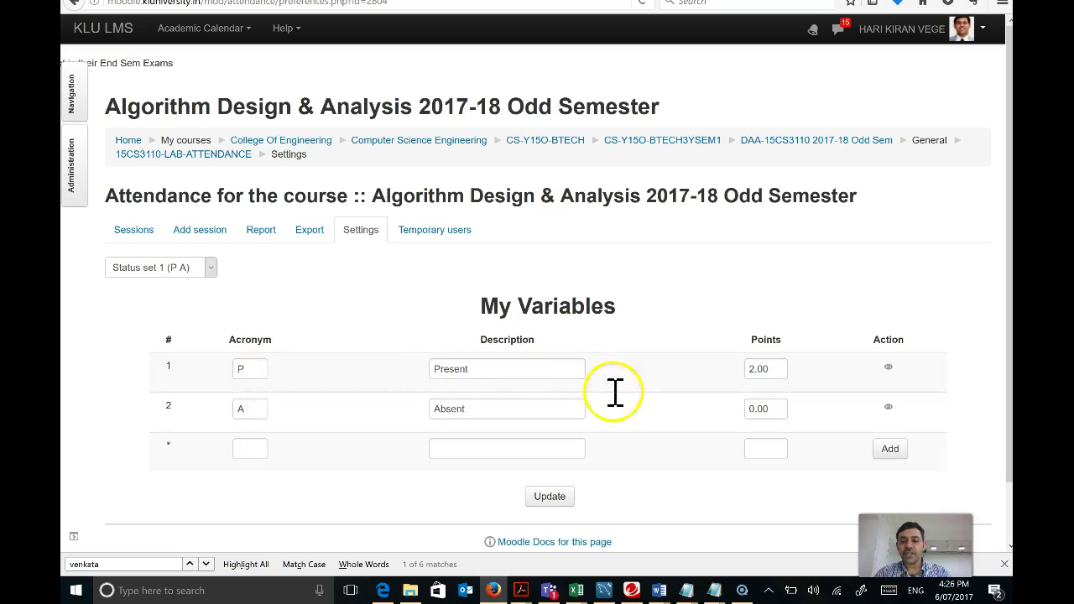
# - Set the points of the Present status to 3
pyautogui.click(757, 370)
pyautogui.press('BackSpace')
pyautogui.write('3')
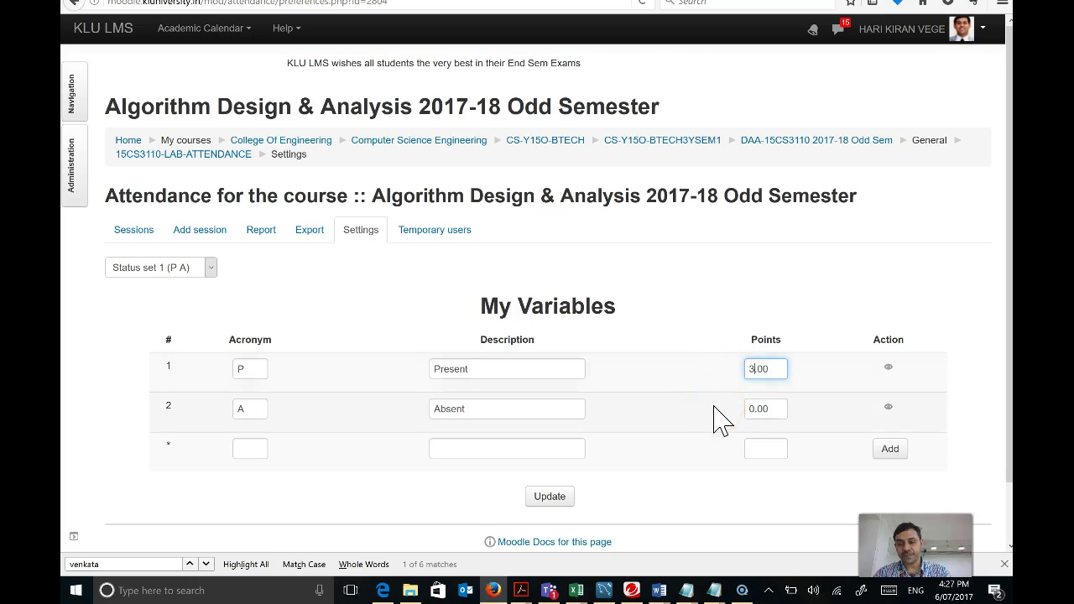
pyautogui.click(756, 371)
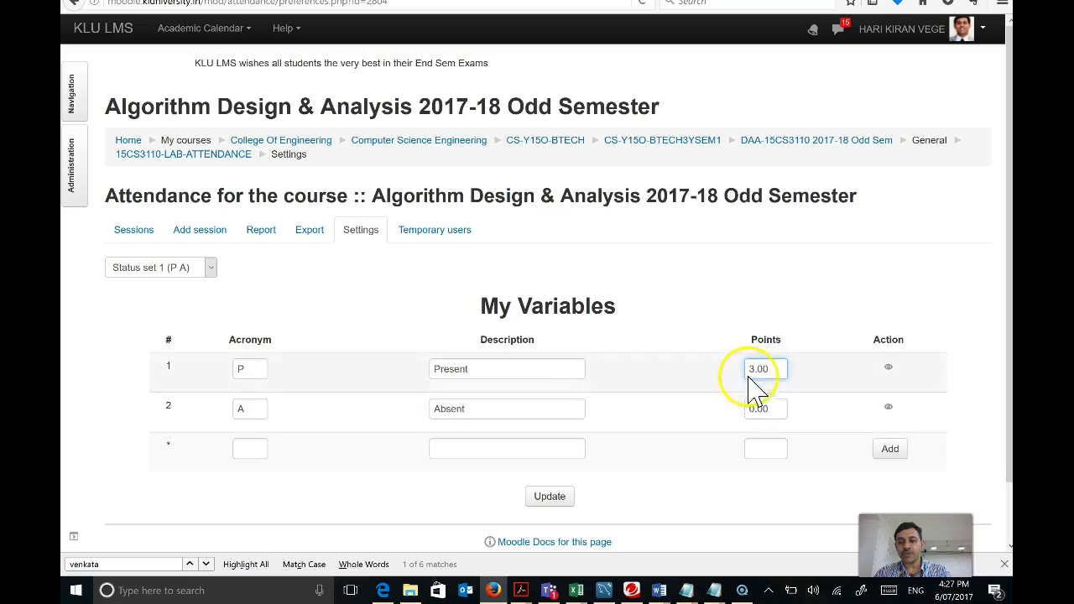
pyautogui.click(550, 500)
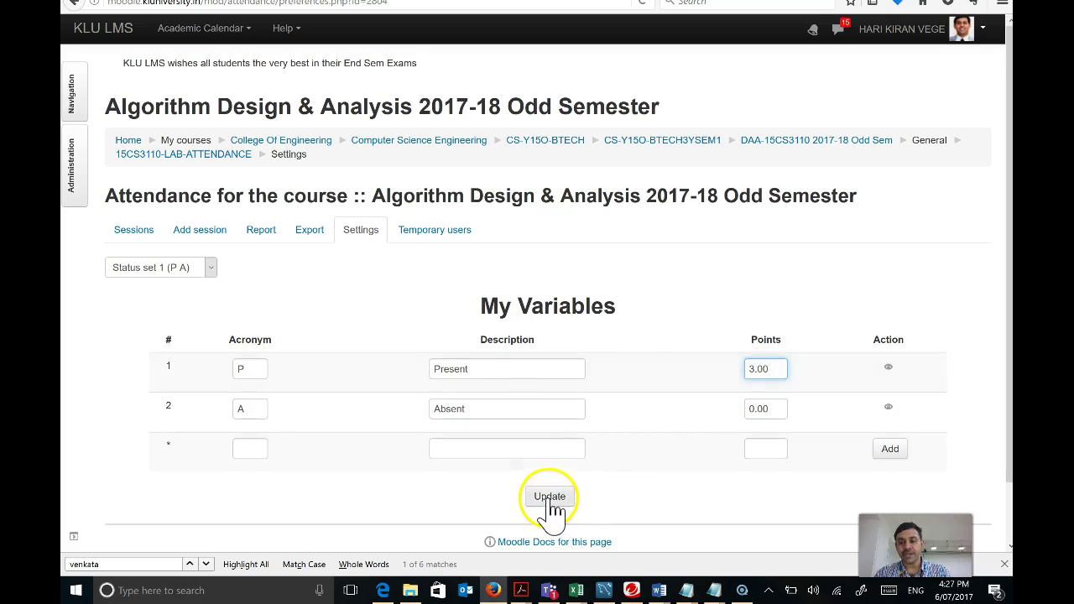
# - Set the points of the Present status to 2 and save the status variables
pyautogui.click(752, 369)
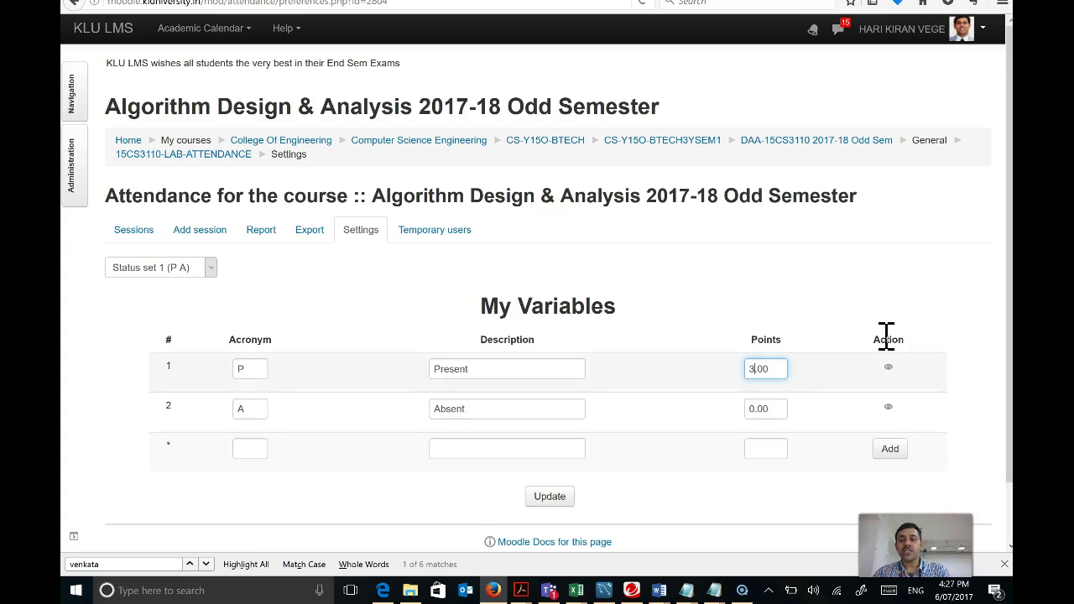
pyautogui.press('BackSpace')
pyautogui.write('2')
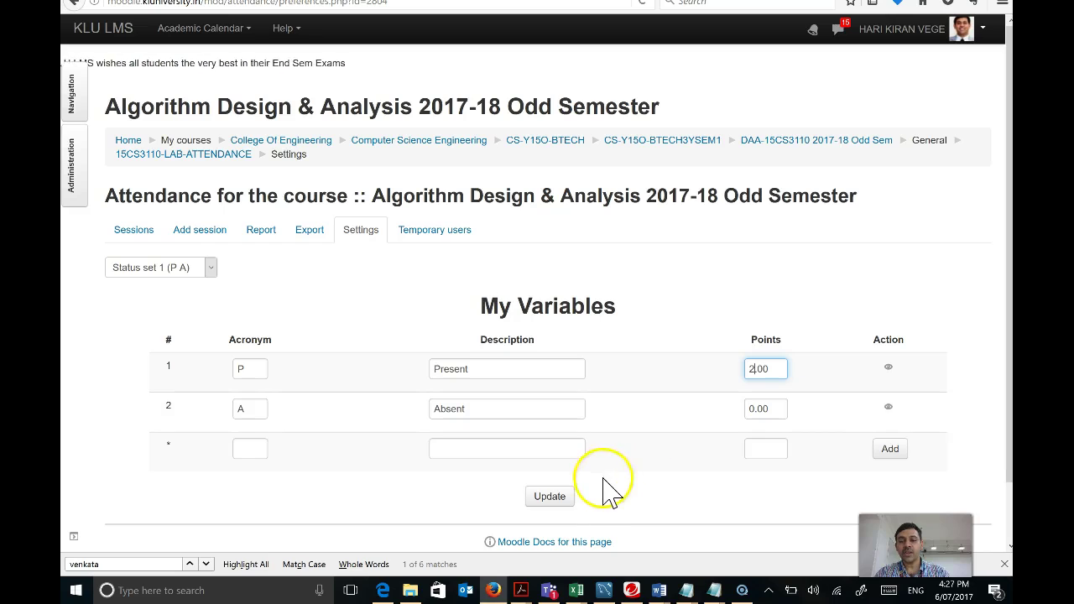
pyautogui.click(553, 502)
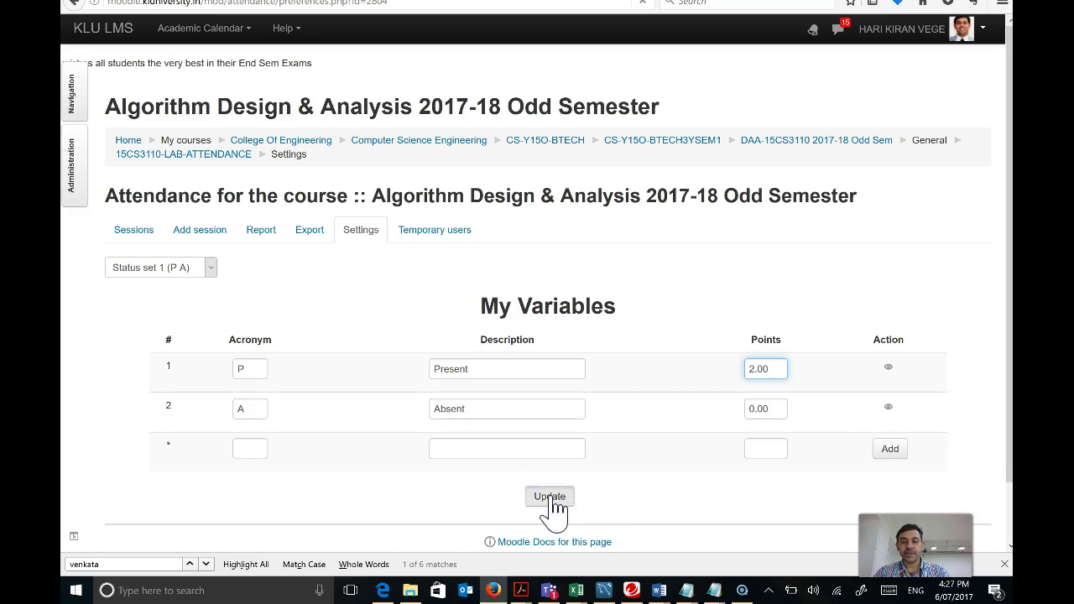
pyautogui.click(547, 496)
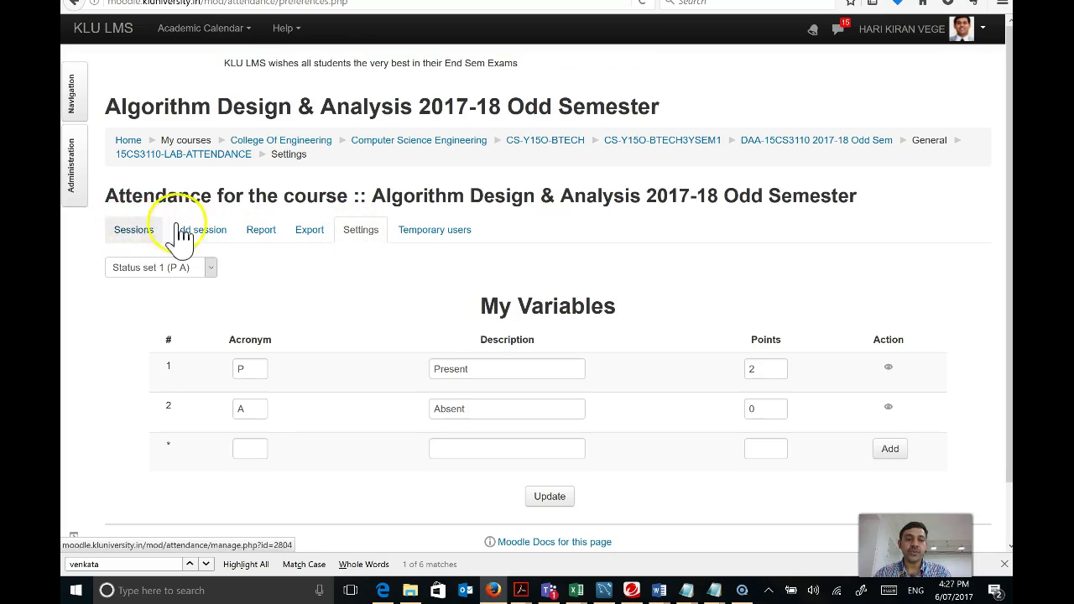
# - Start adding a new attendance session and choose Section10 as its student group
pyautogui.click(210, 237)
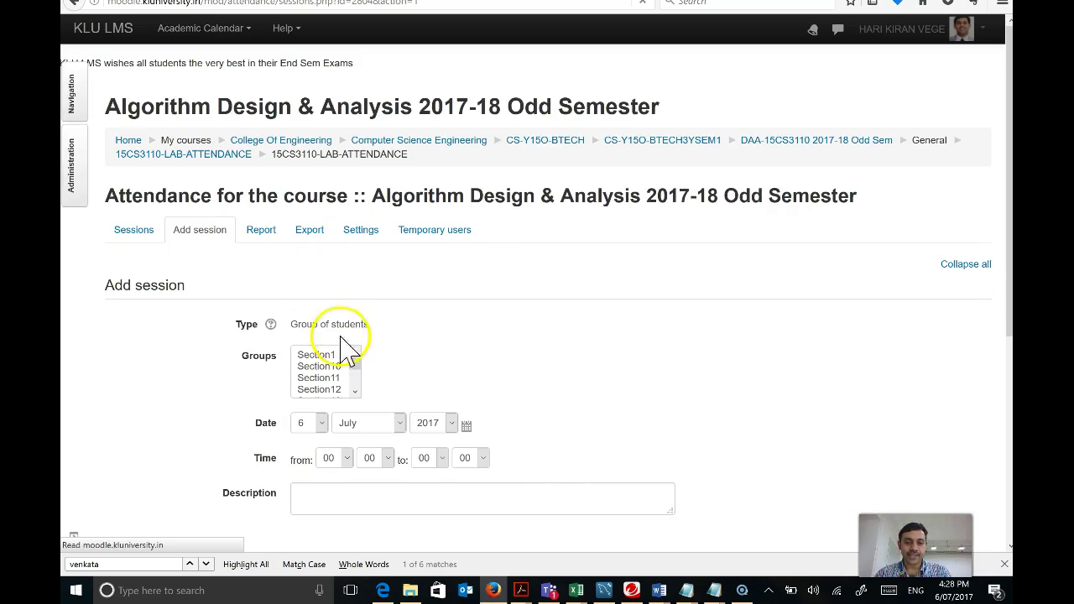
pyautogui.click(356, 392)
pyautogui.click(326, 369)
pyautogui.scroll(5, 329, 386)
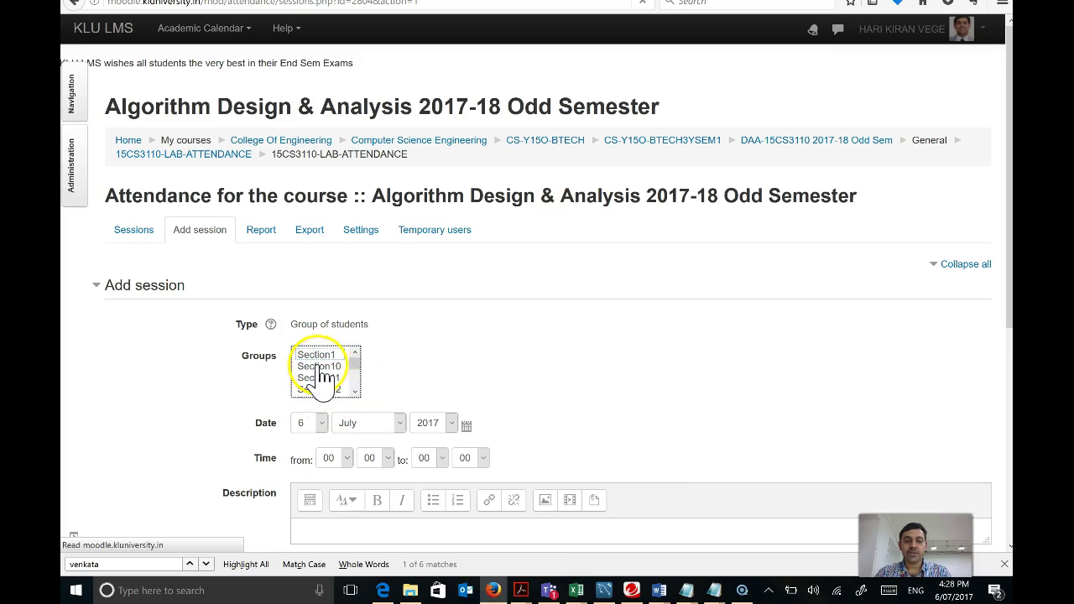
pyautogui.click(319, 366)
pyautogui.click(316, 366)
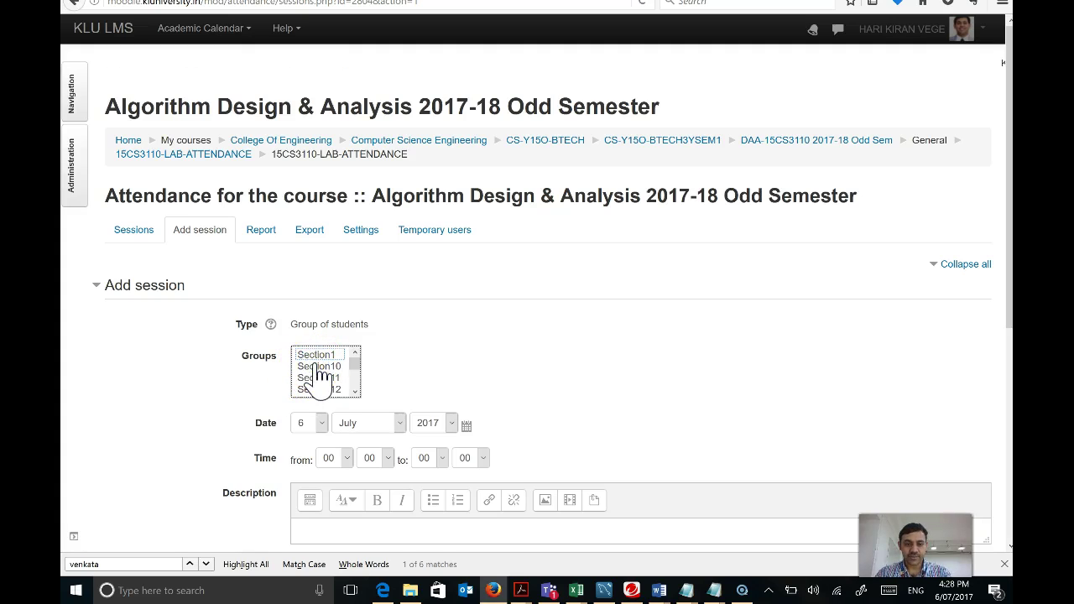
pyautogui.click(319, 374)
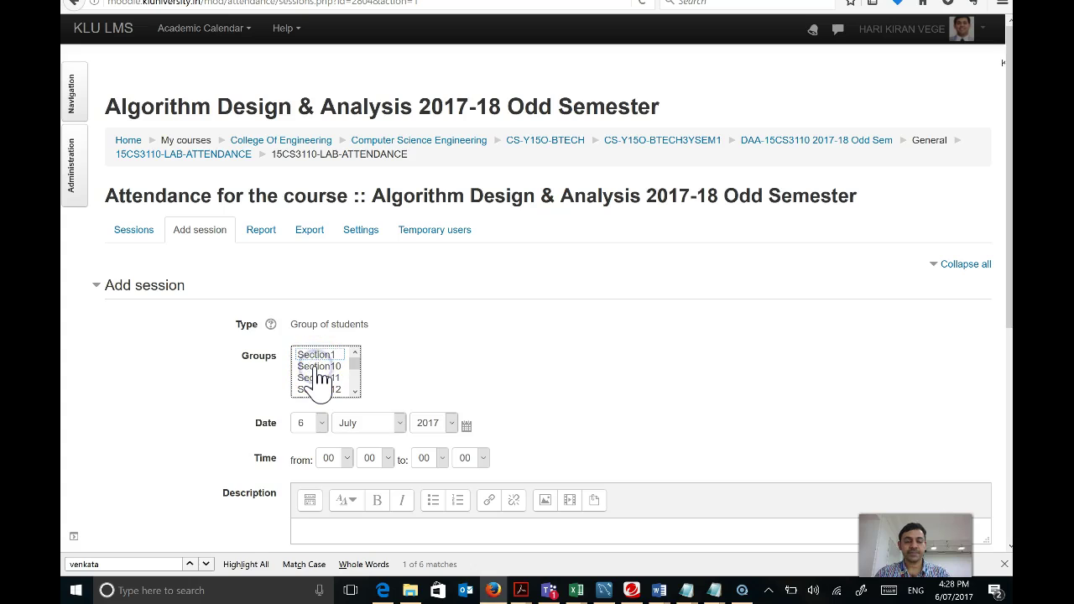
pyautogui.click(319, 369)
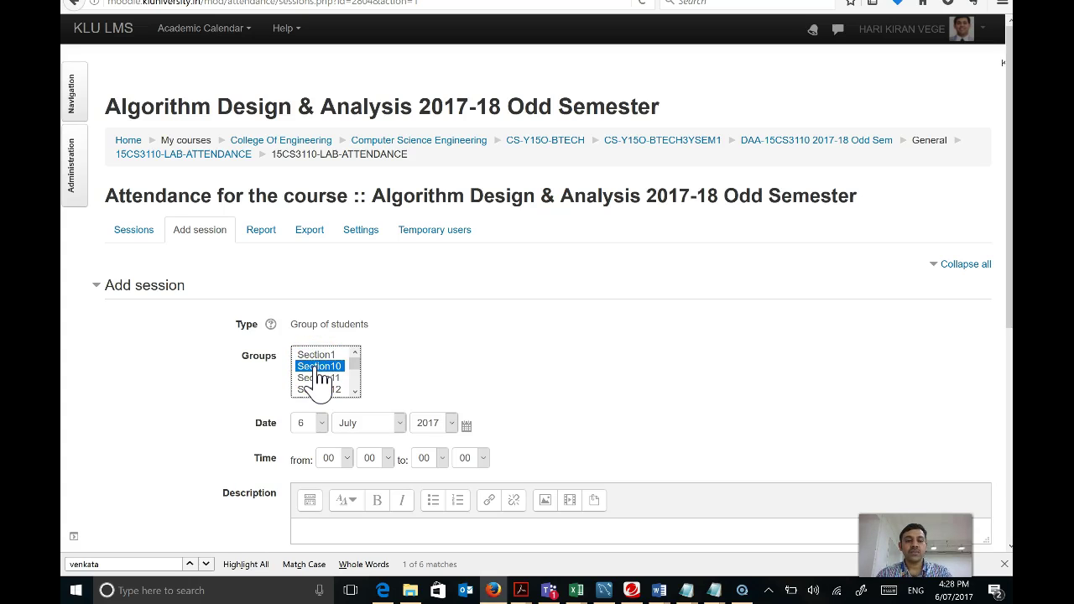
# - Set the new session's date to 7 July 2017
pyautogui.click(321, 428)
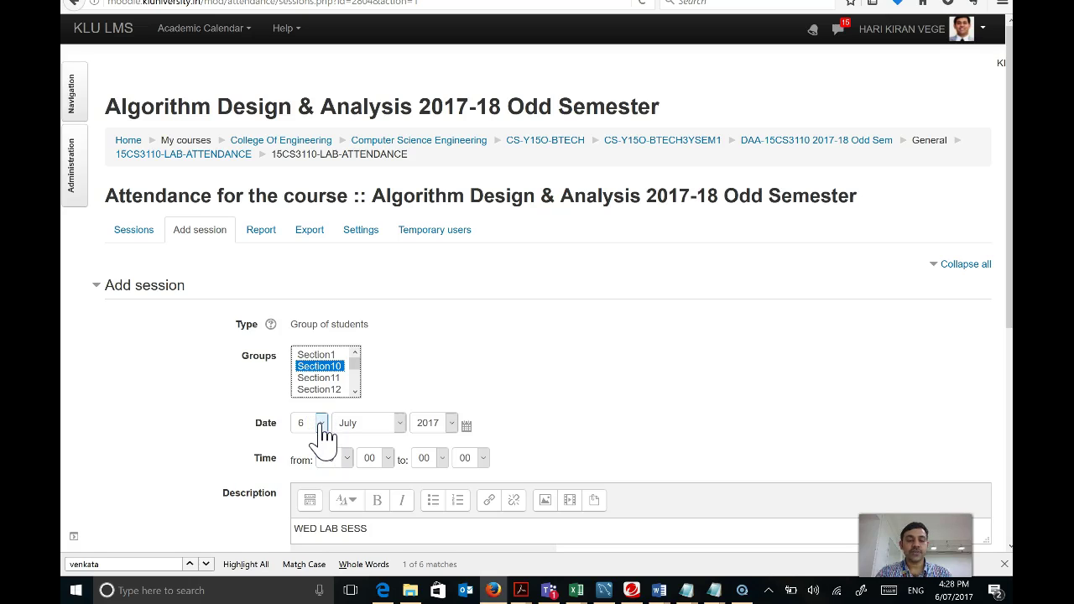
pyautogui.click(322, 428)
pyautogui.click(323, 428)
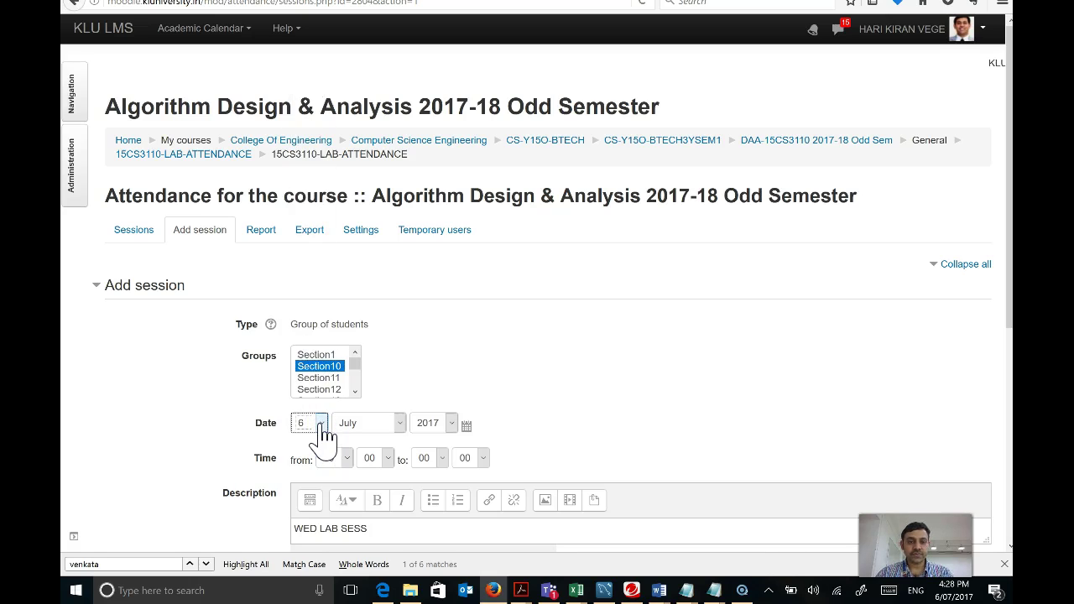
pyautogui.click(322, 428)
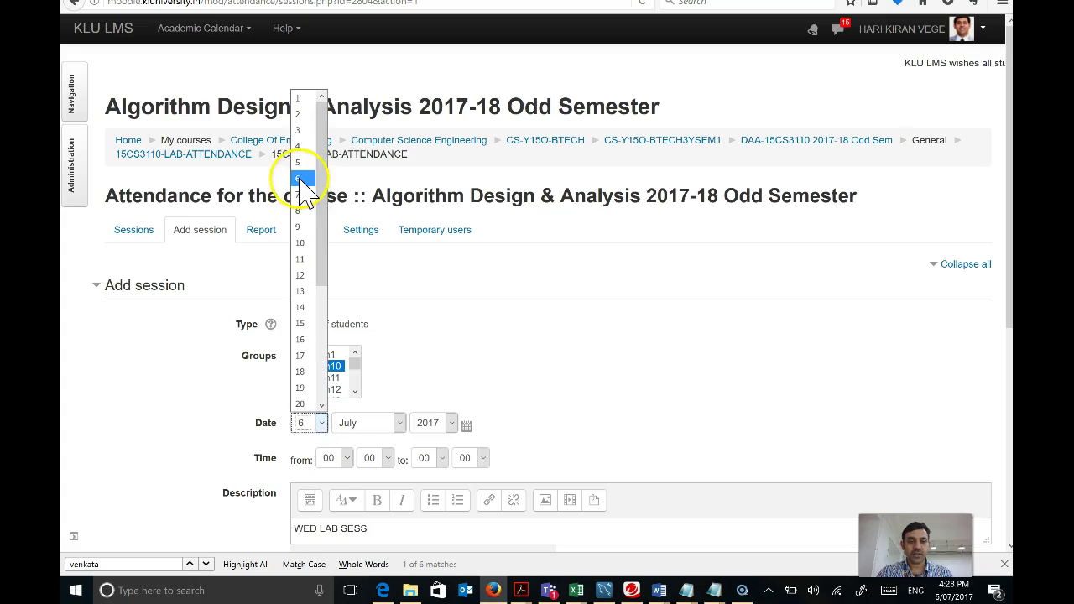
pyautogui.click(301, 197)
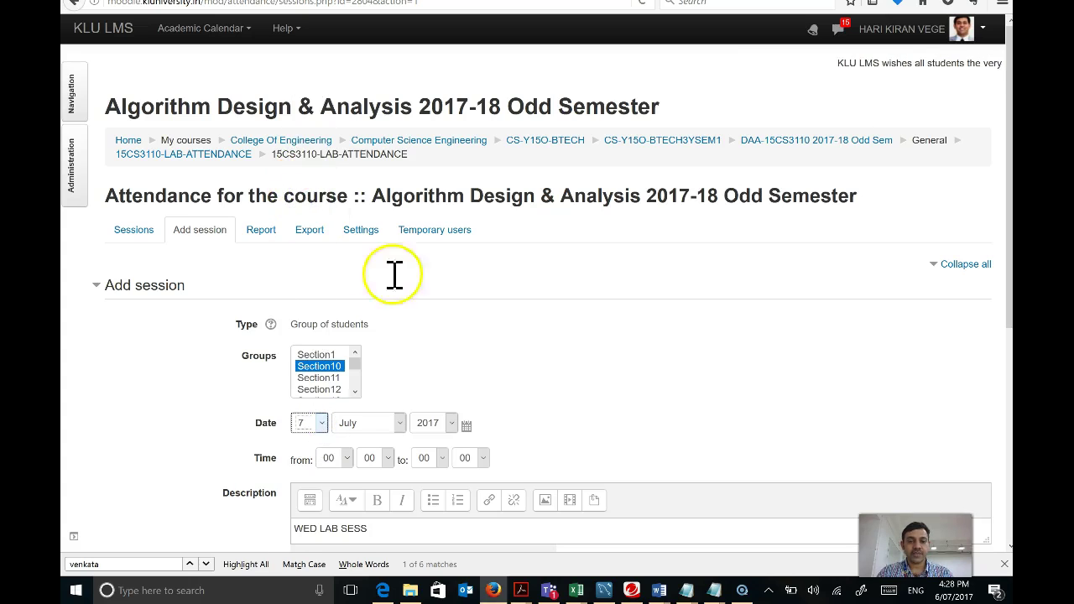
pyautogui.click(561, 395)
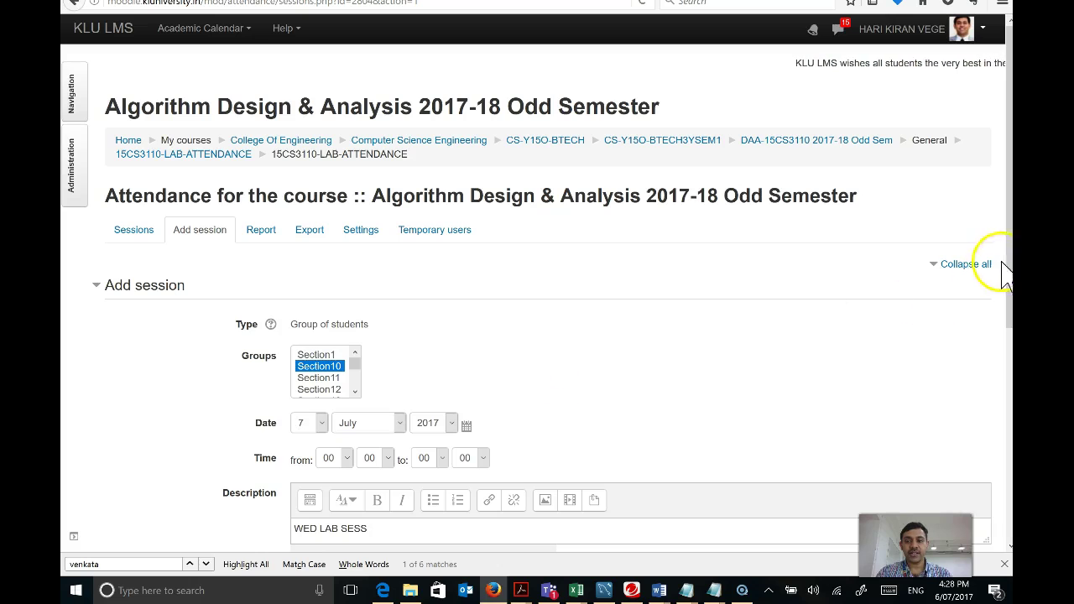
# - Set the session's time from 09:00 to 10:40
pyautogui.scroll(-3, 1011, 273)
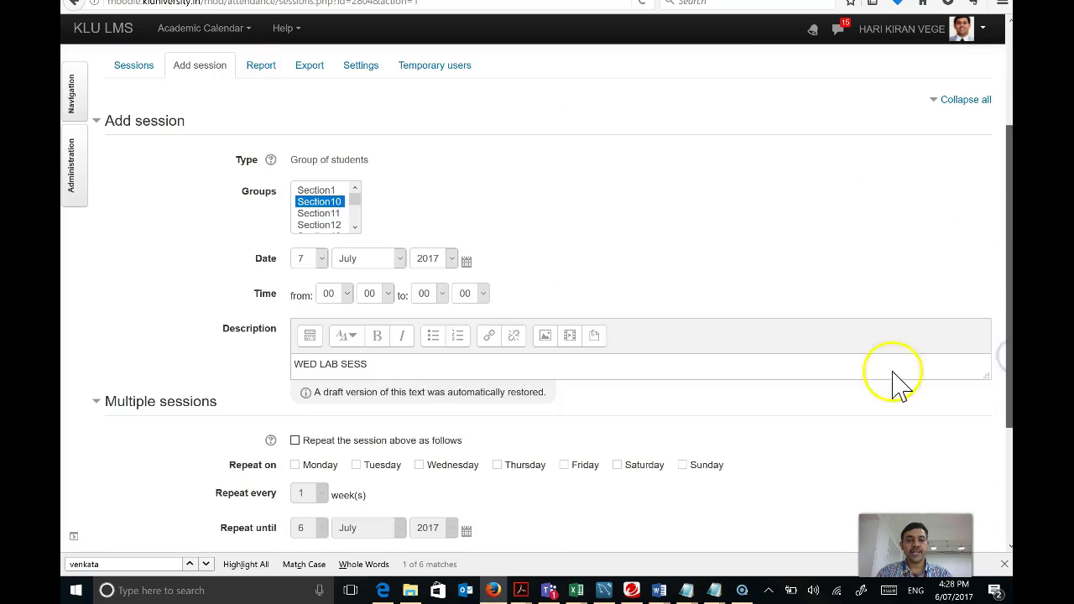
pyautogui.click(346, 294)
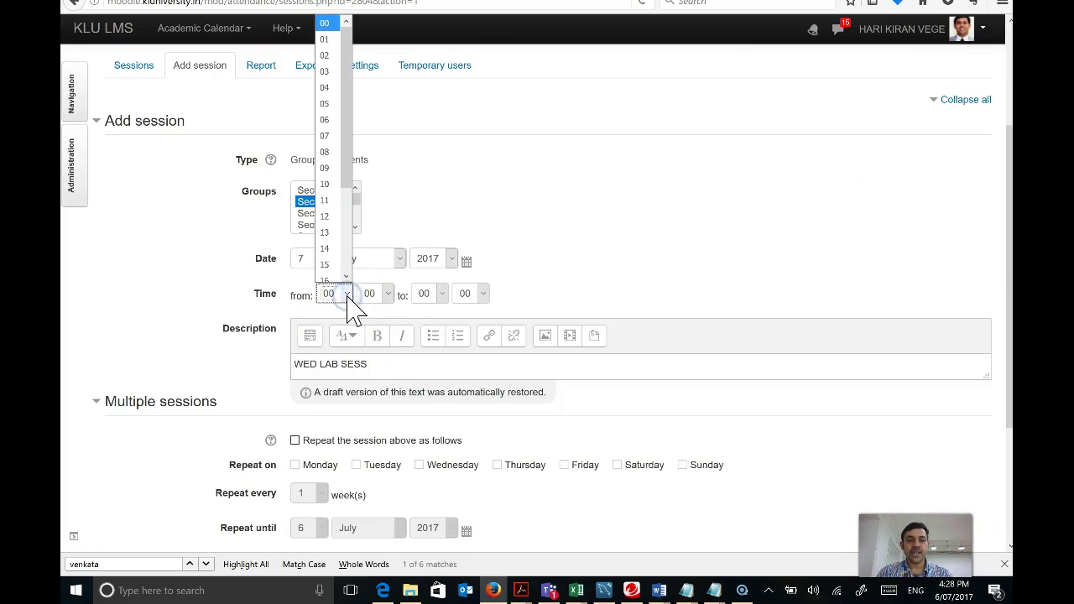
pyautogui.click(328, 164)
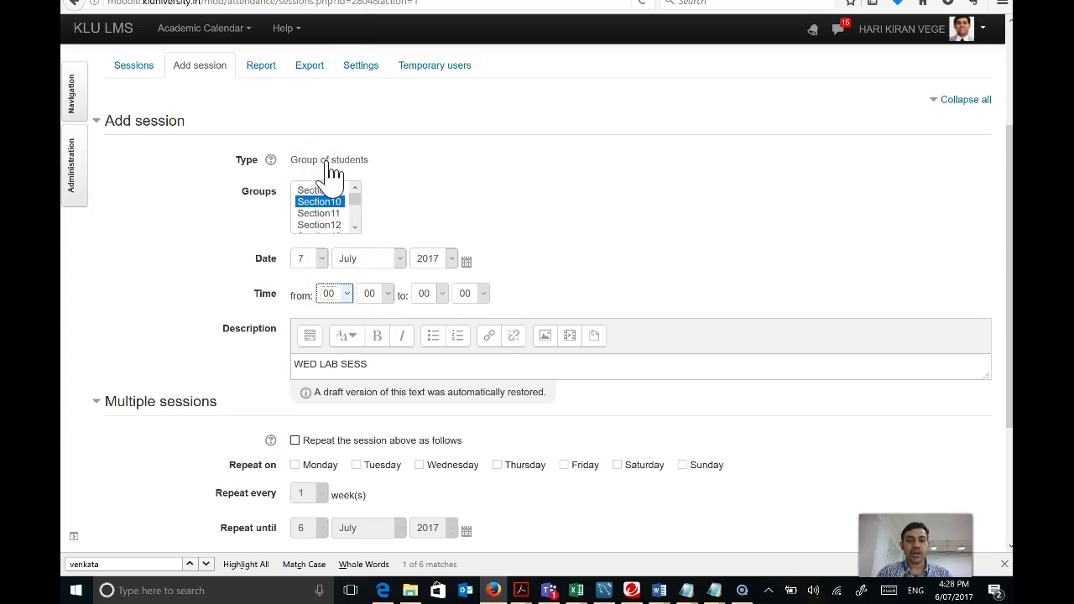
pyautogui.click(439, 293)
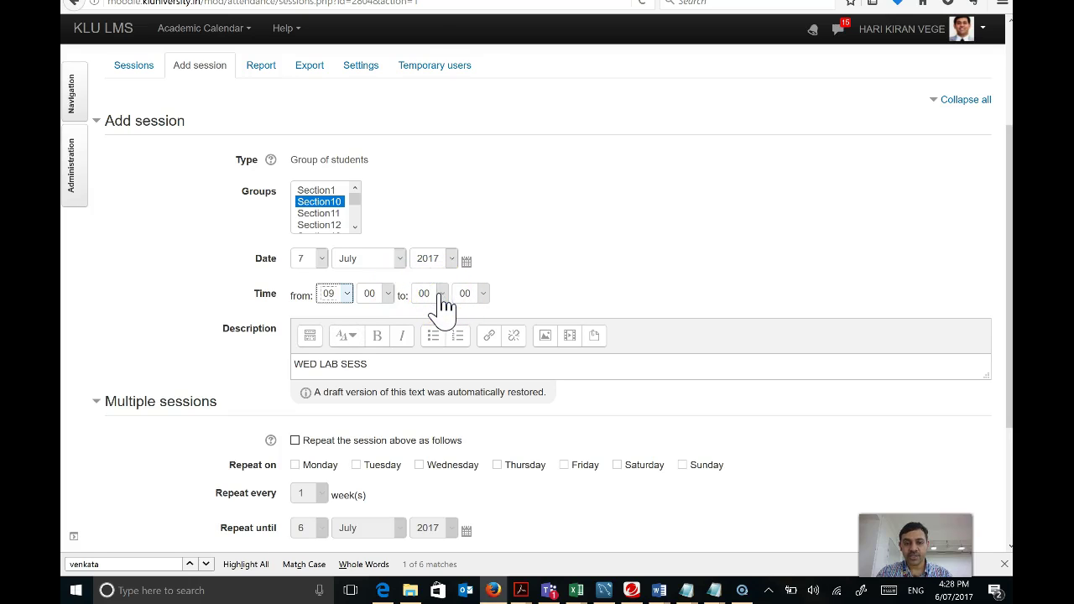
pyautogui.click(440, 296)
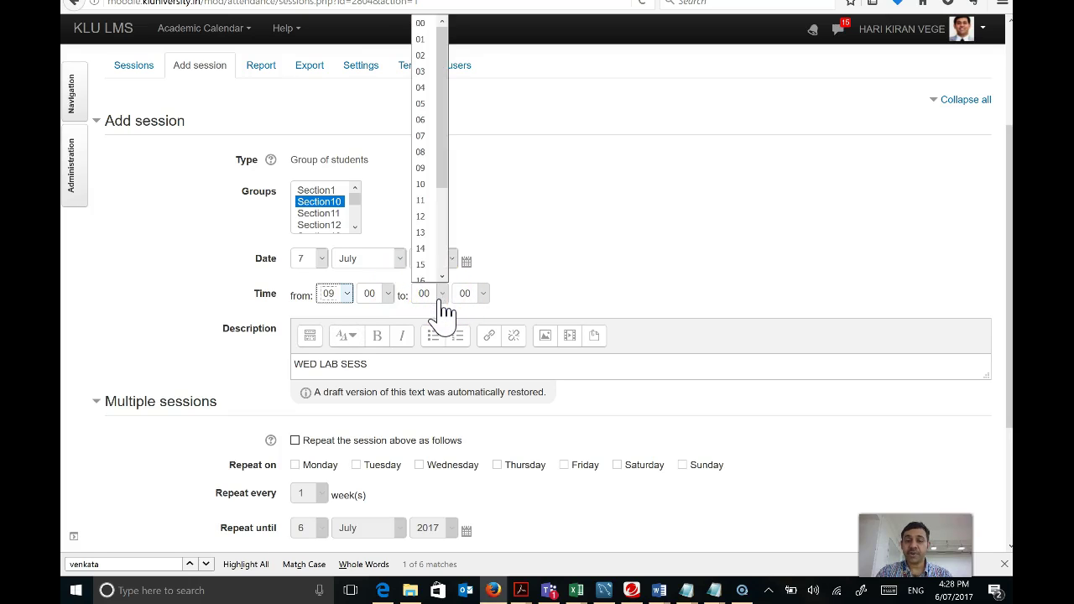
pyautogui.click(424, 186)
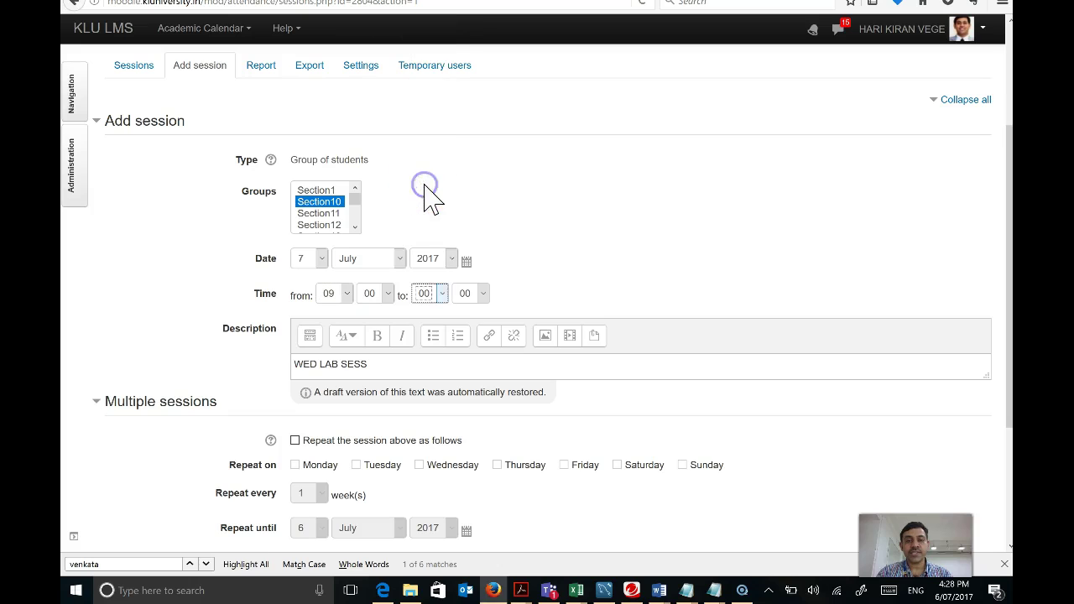
pyautogui.click(484, 295)
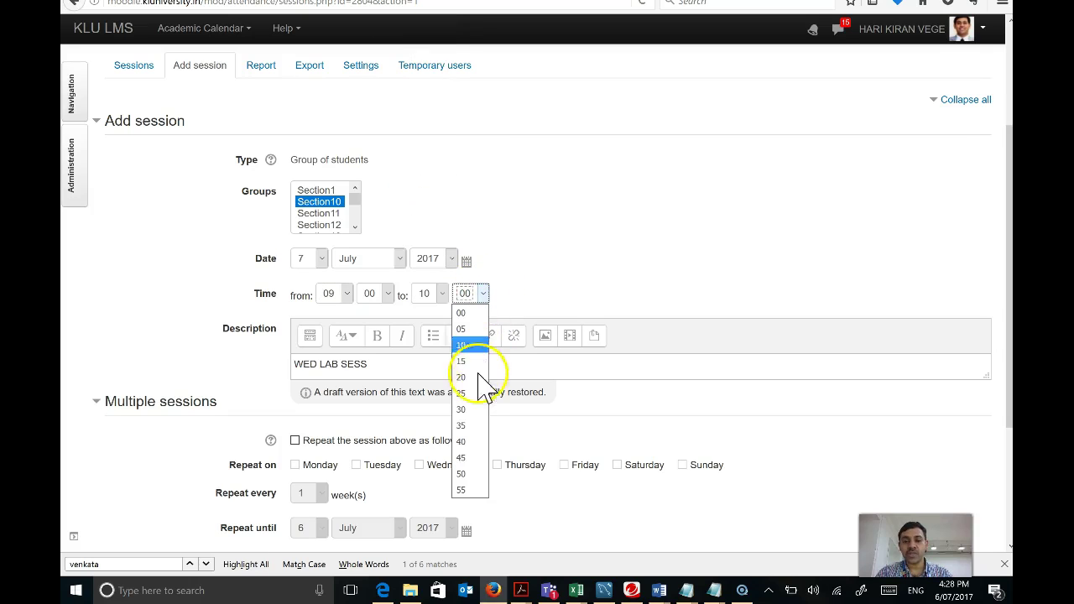
pyautogui.click(468, 442)
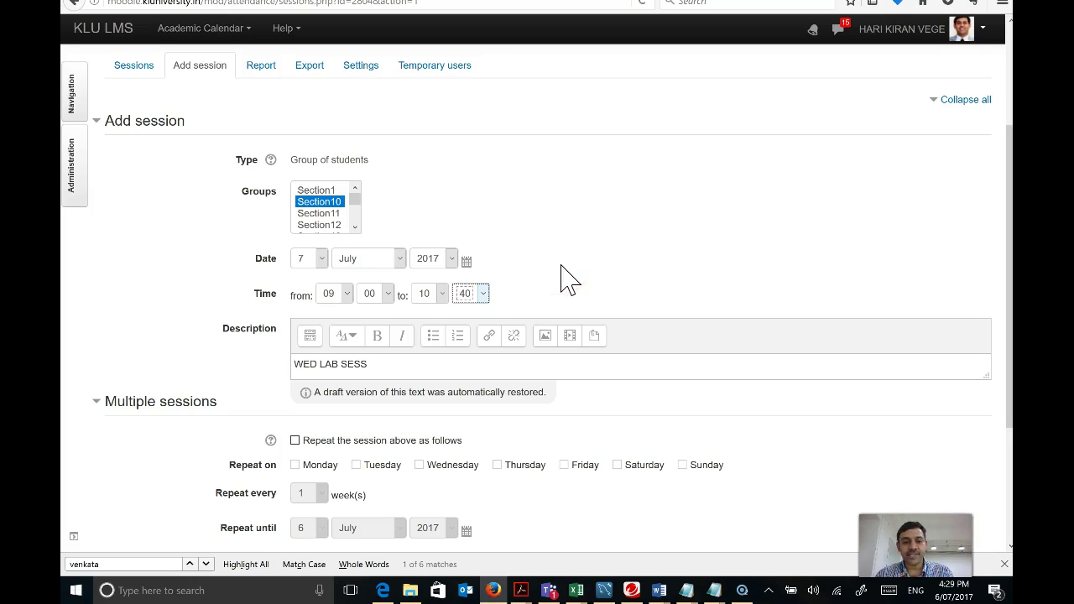
# - Replace the new session's description with "Lab session 1: Recursive functions"
pyautogui.click(547, 295)
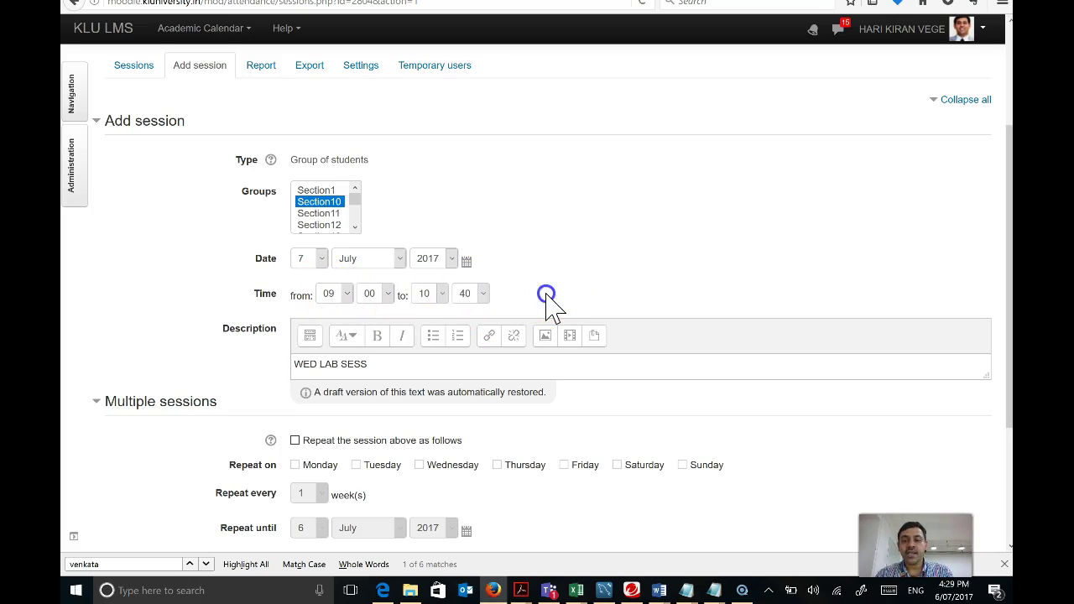
pyautogui.click(561, 295)
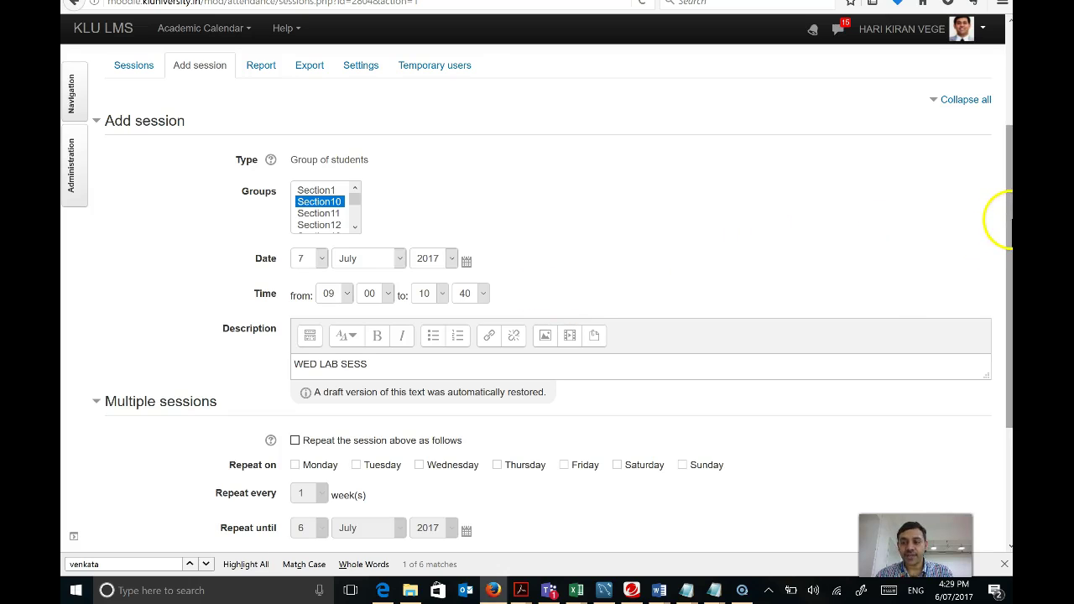
pyautogui.moveTo(1010, 220); pyautogui.dragTo(1010, 294)
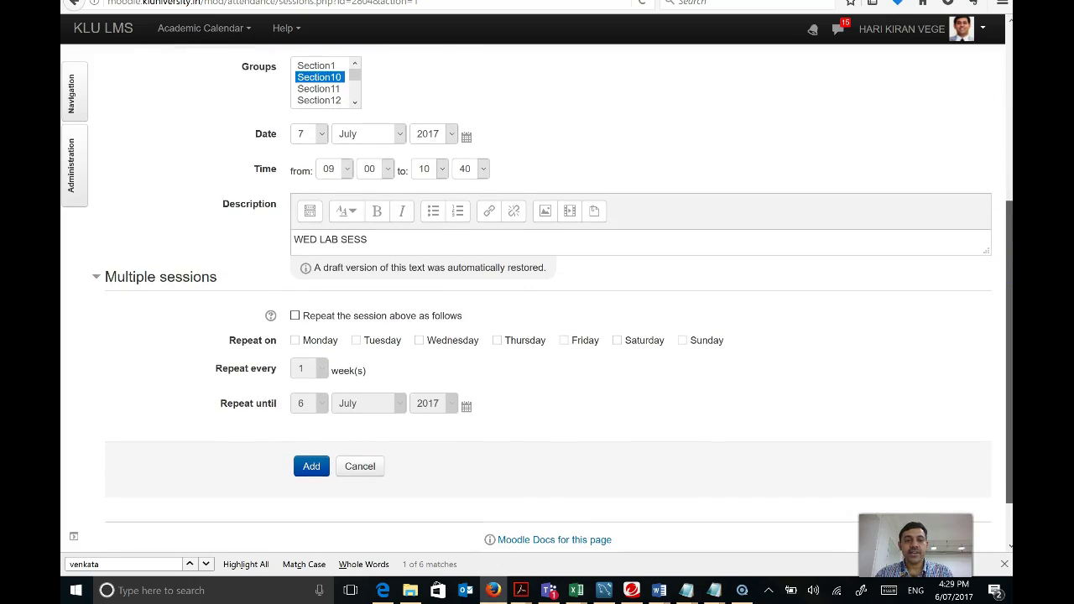
pyautogui.click(366, 240)
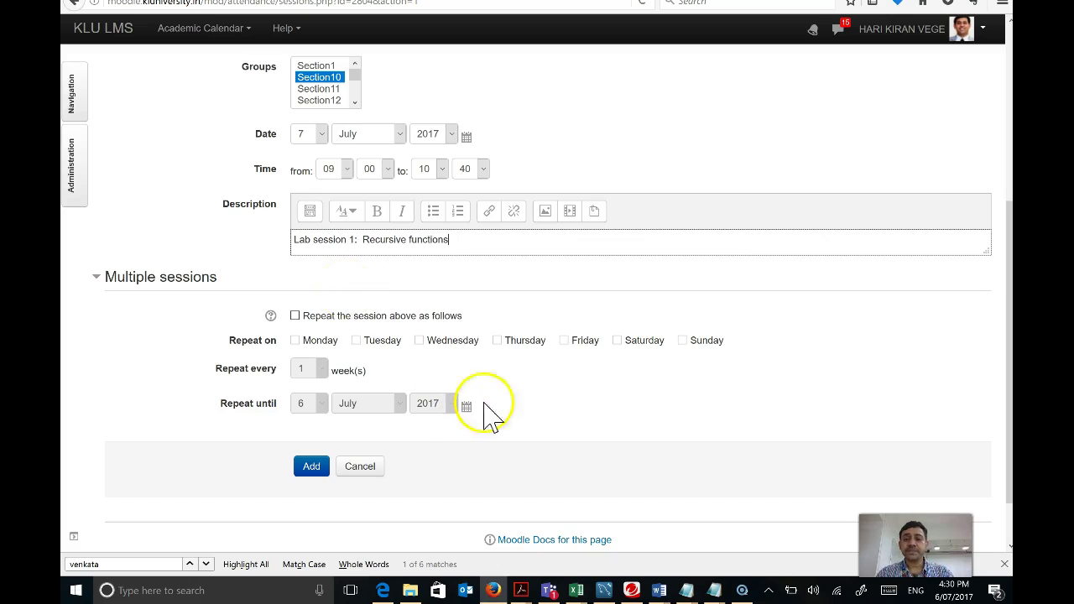
# - Repeat the session every week on Friday until 5 November 2017 and add the sessions
pyautogui.click(296, 317)
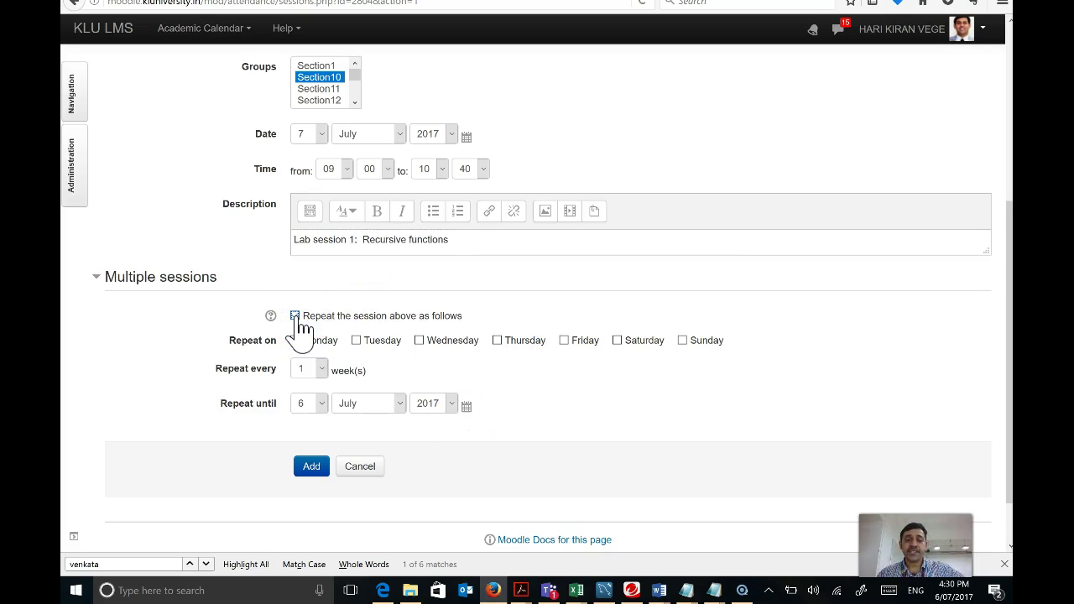
pyautogui.click(568, 342)
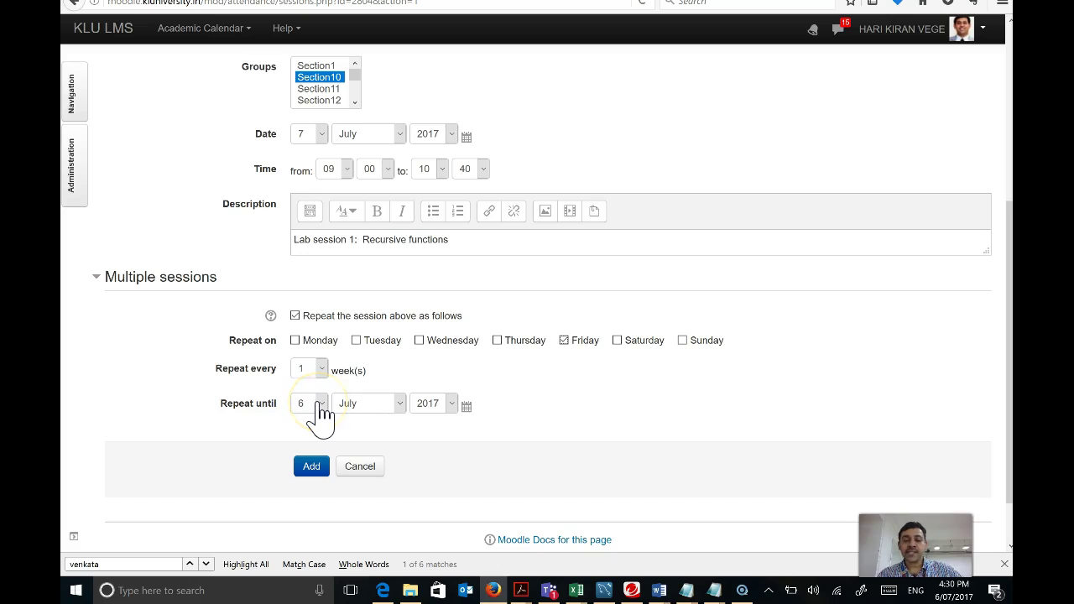
pyautogui.click(318, 404)
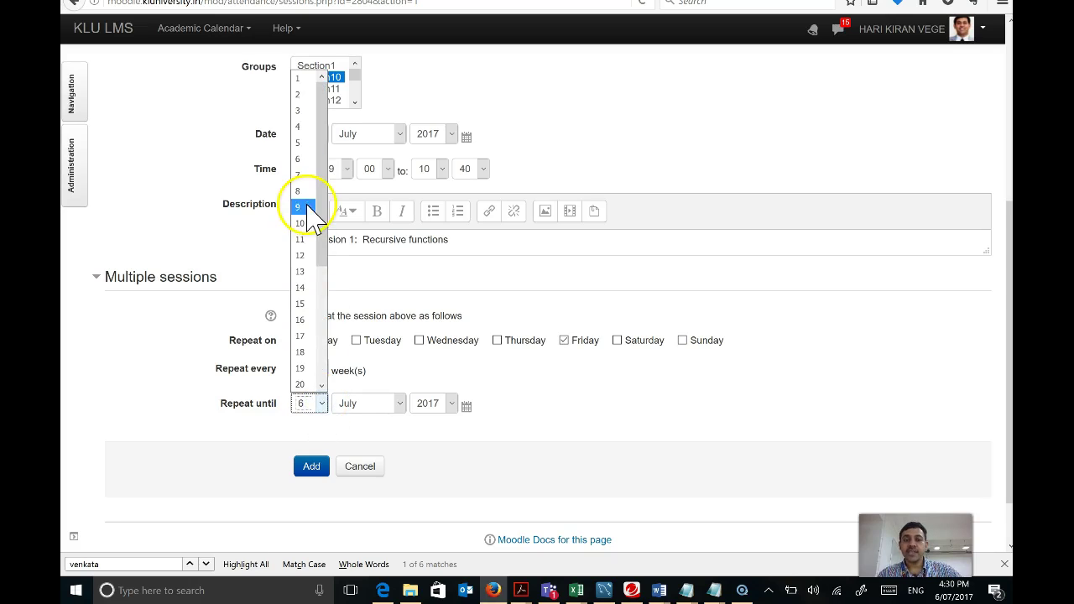
pyautogui.click(299, 144)
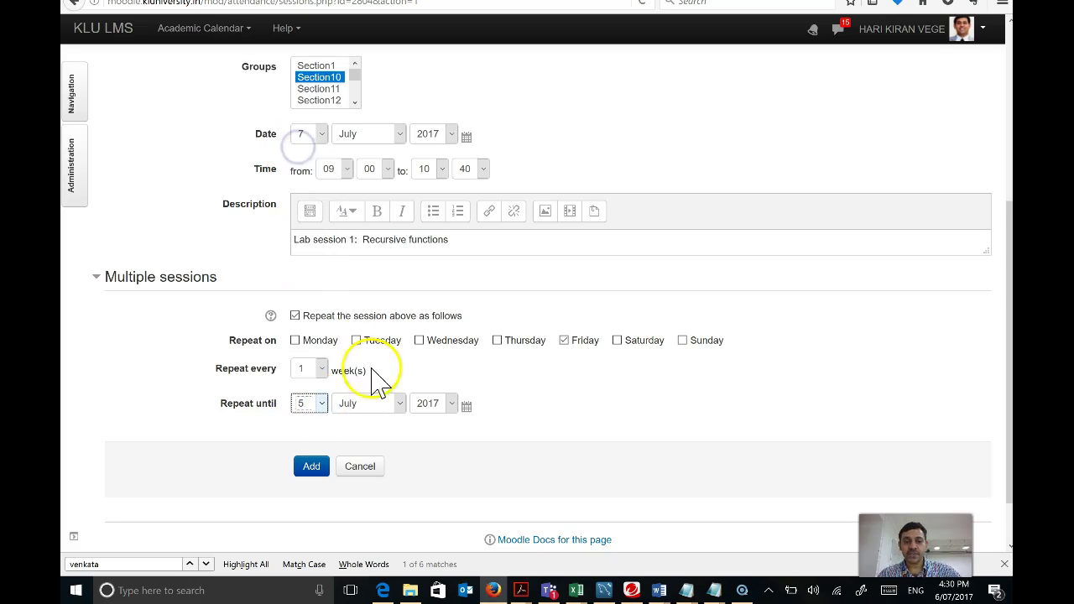
pyautogui.click(396, 409)
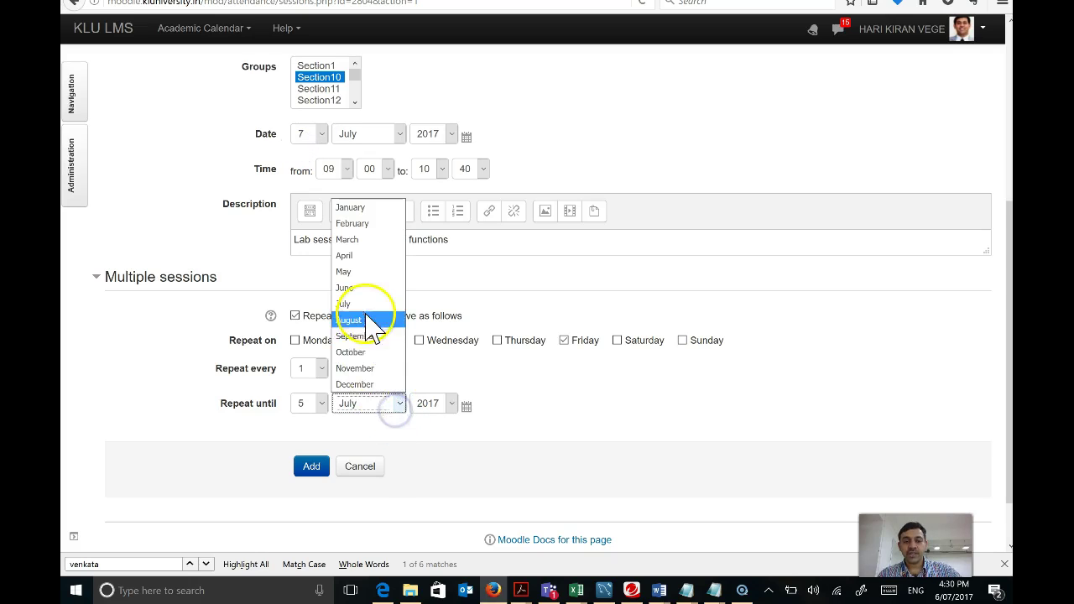
pyautogui.click(370, 369)
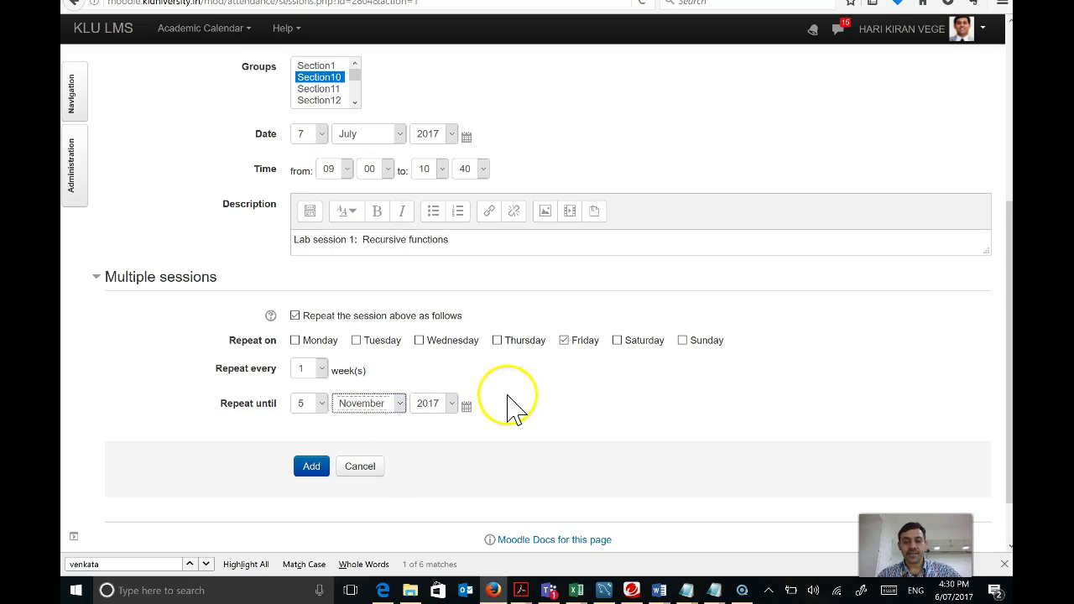
pyautogui.click(314, 468)
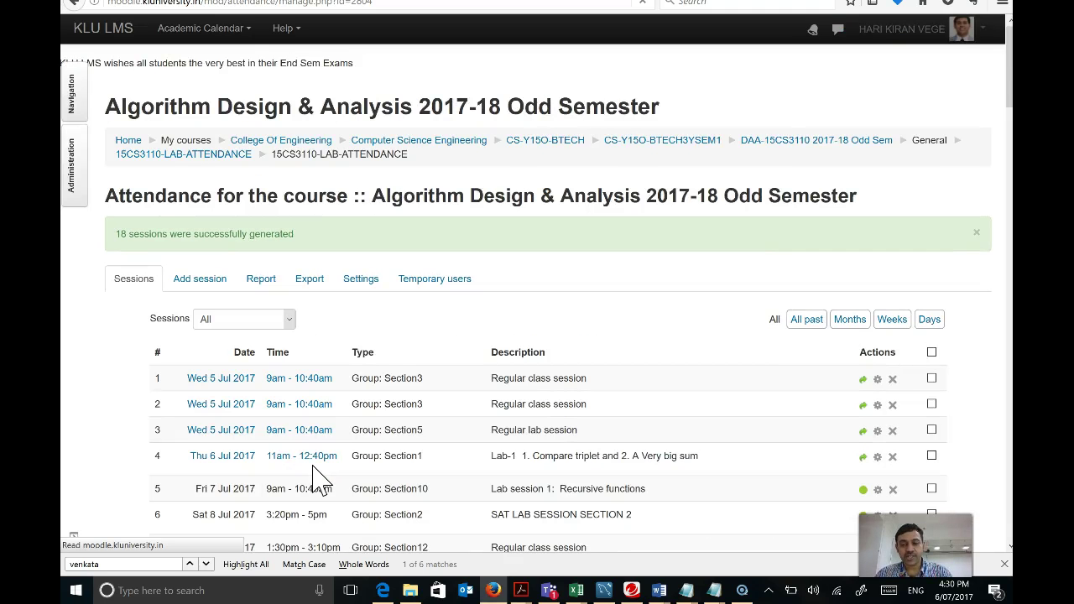
# - Filter the session list to Group: Section10 and look through its dates and descriptions
pyautogui.click(289, 321)
pyautogui.click(289, 322)
pyautogui.click(290, 326)
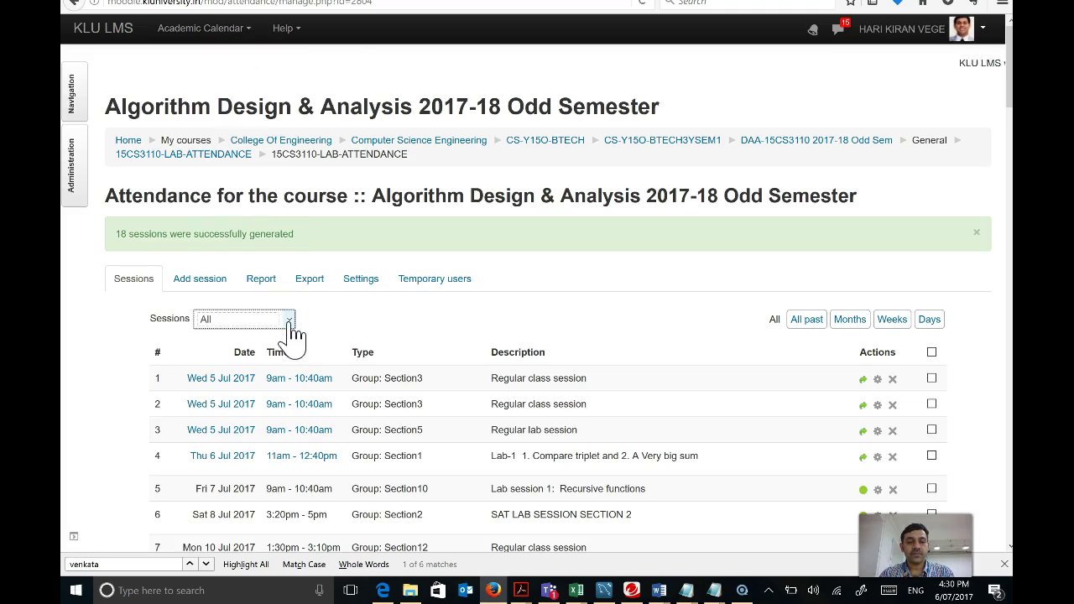
pyautogui.click(290, 325)
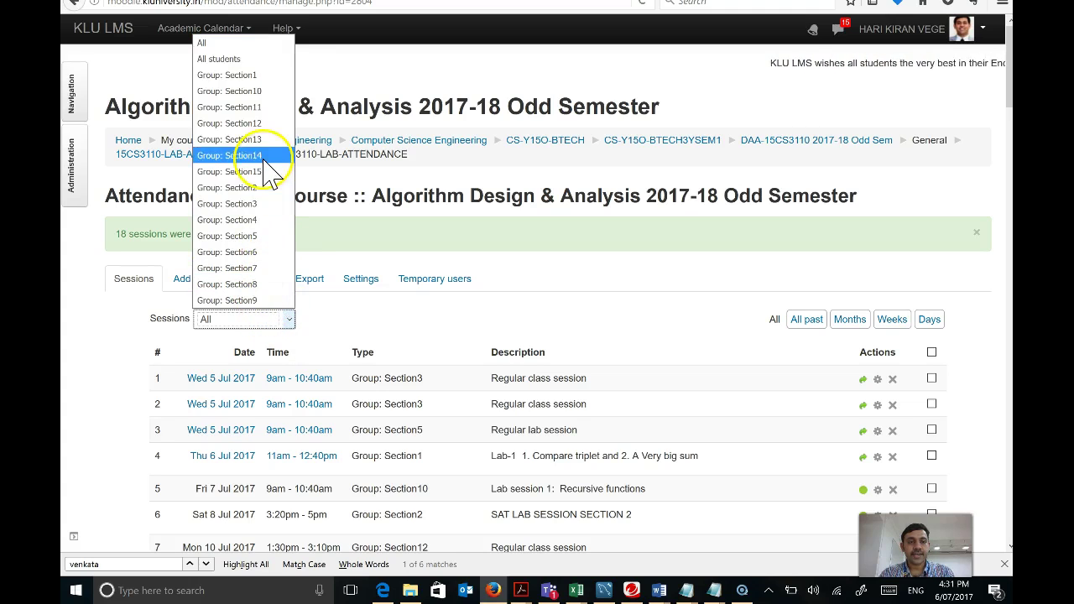
pyautogui.click(256, 93)
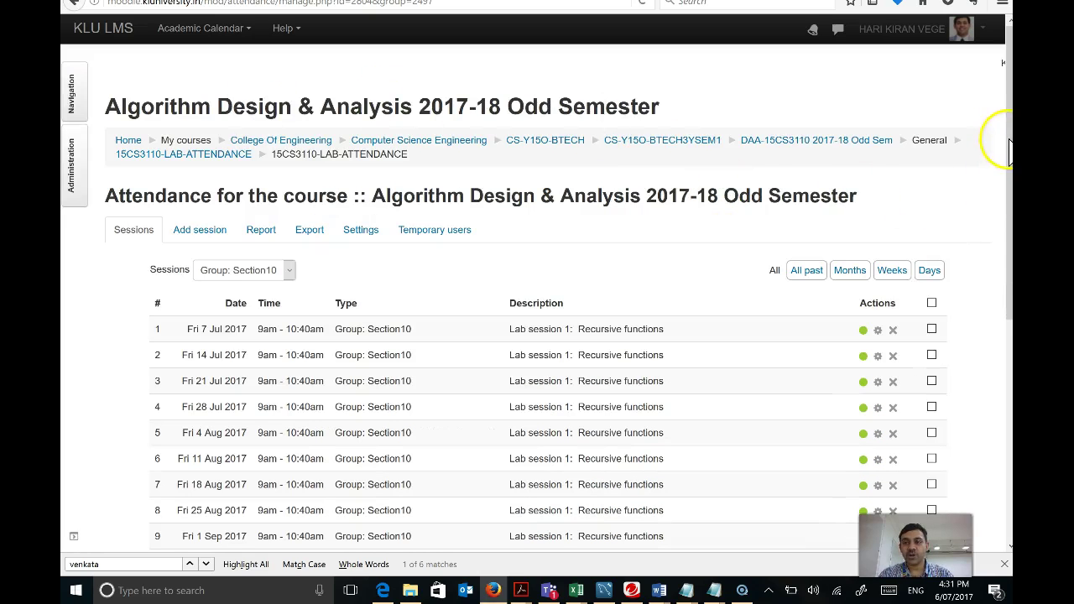
pyautogui.moveTo(1010, 209); pyautogui.dragTo(1008, 267)
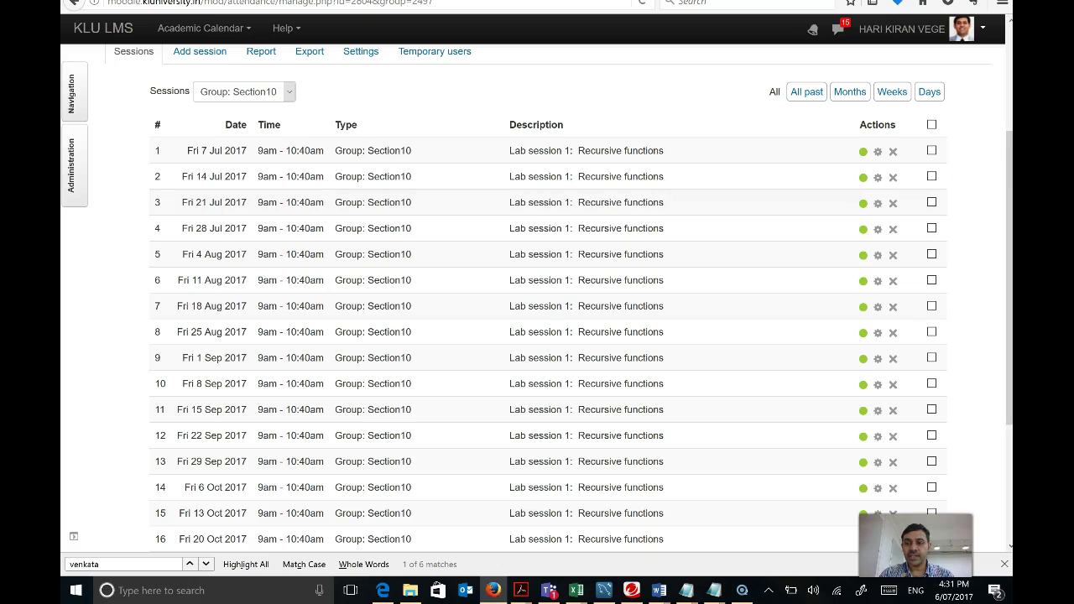
pyautogui.moveTo(1007, 185); pyautogui.dragTo(1003, 269)
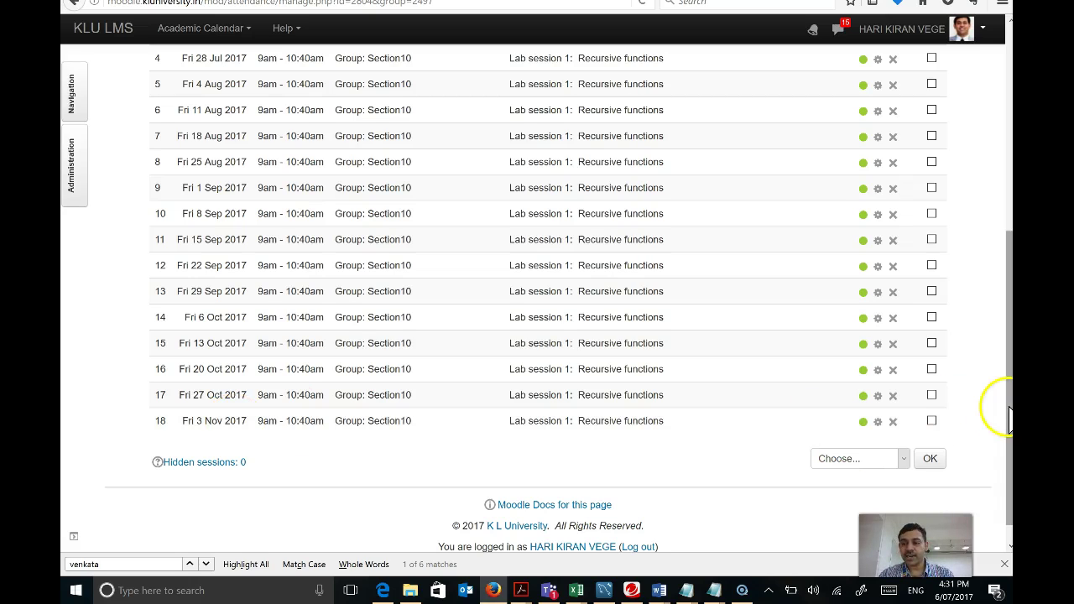
pyautogui.moveTo(1010, 411); pyautogui.dragTo(1009, 282)
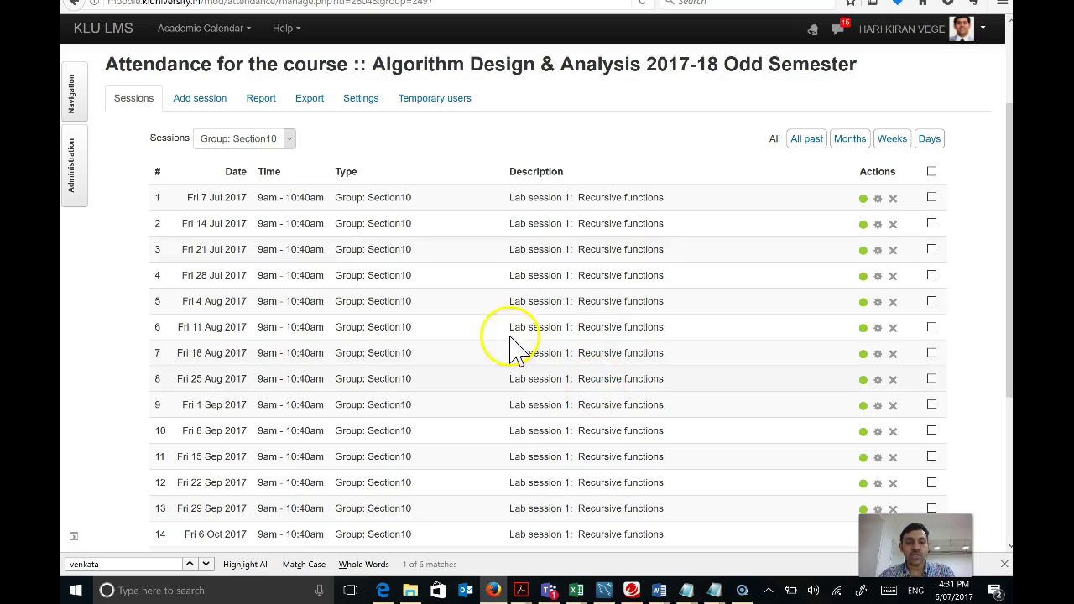
# - Change the description of the 14 July 2017 session to "Lab session 2: Towers of Hanoi" and save the changes
pyautogui.click(879, 224)
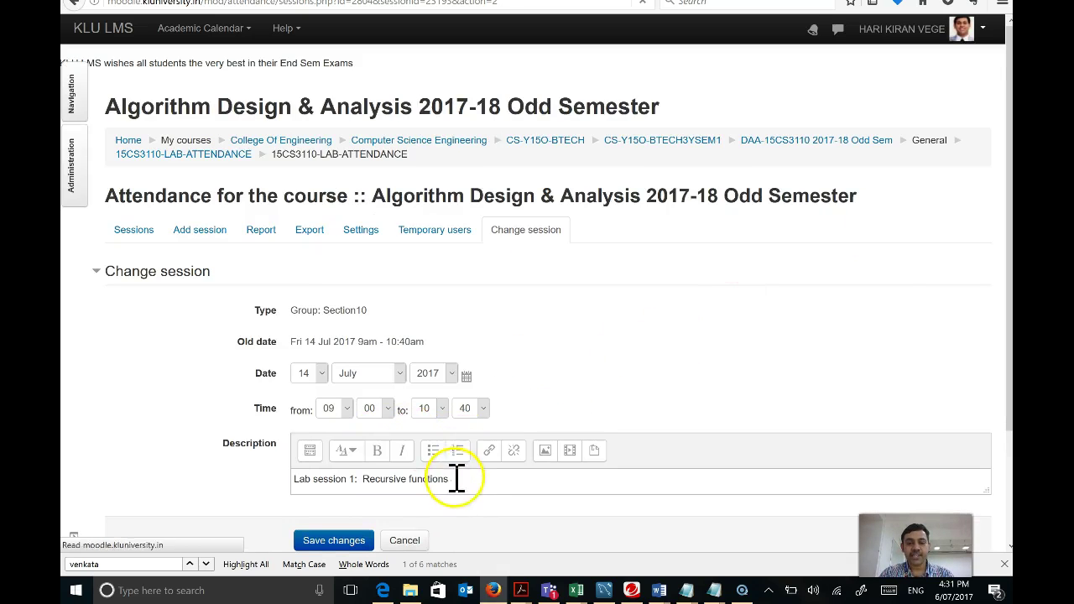
pyautogui.click(456, 479)
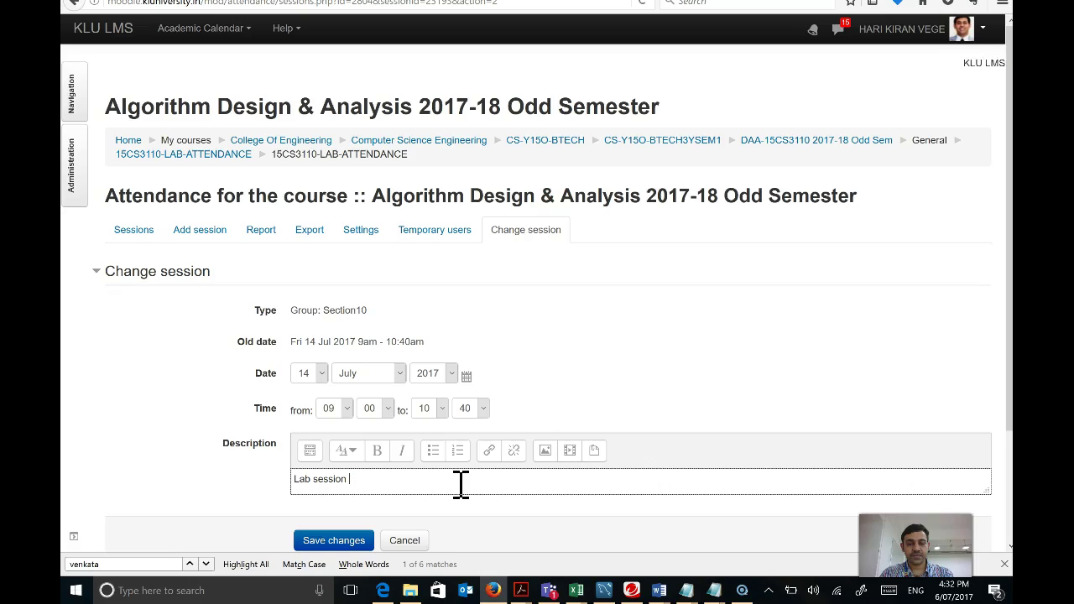
pyautogui.write('2:')
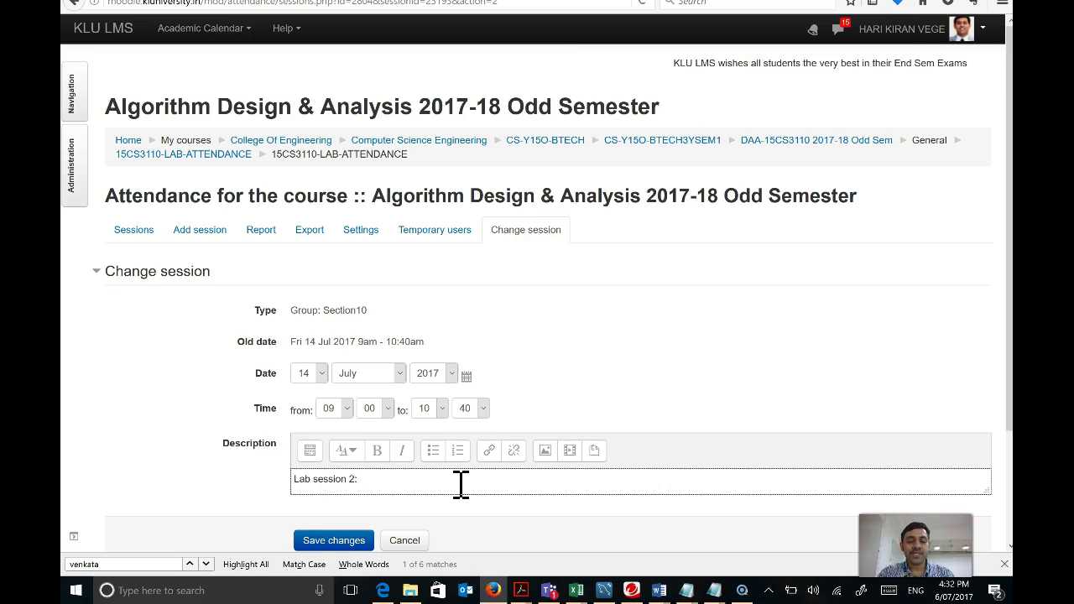
pyautogui.write(' T')
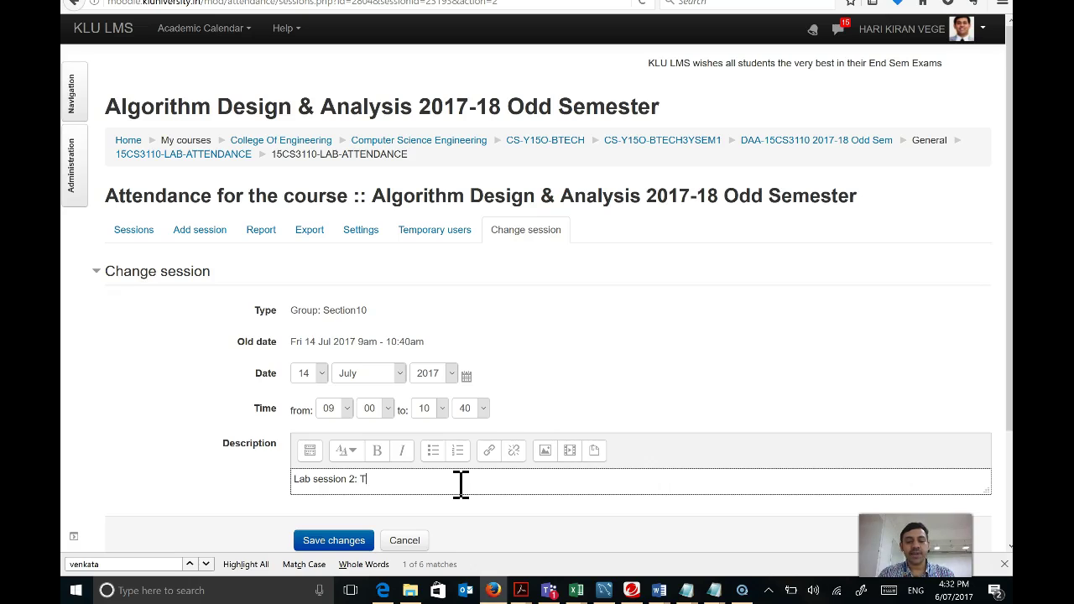
pyautogui.write('owers of ')
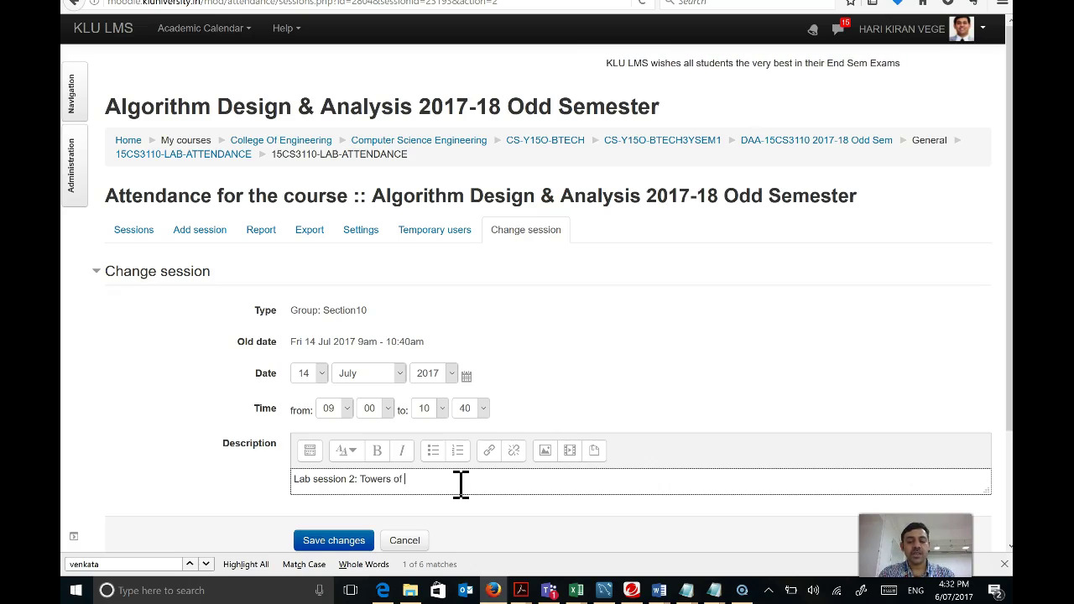
pyautogui.write('Hanois')
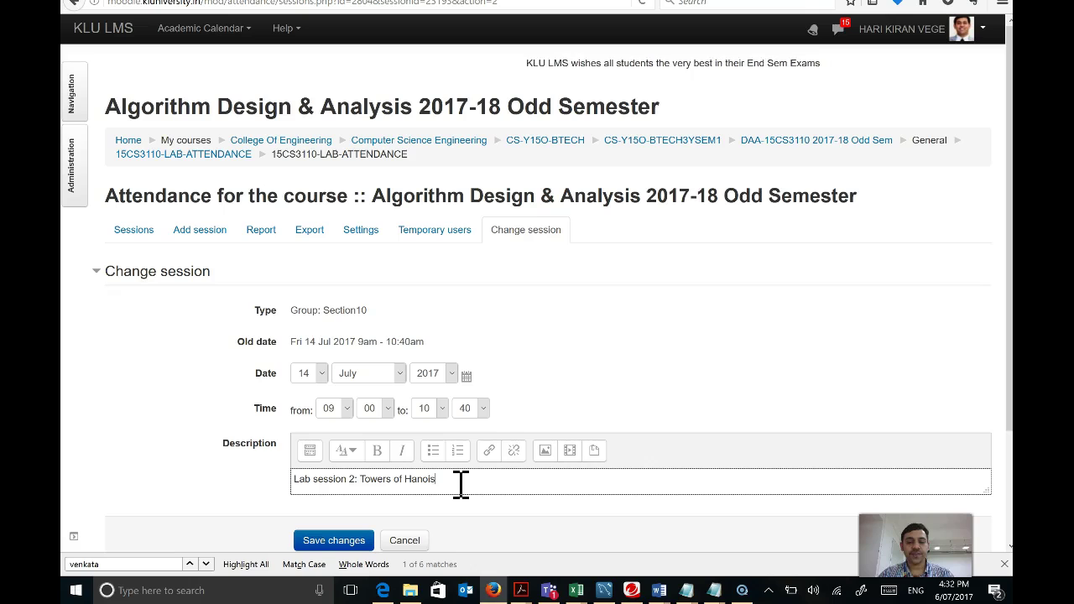
pyautogui.press('BackSpace')
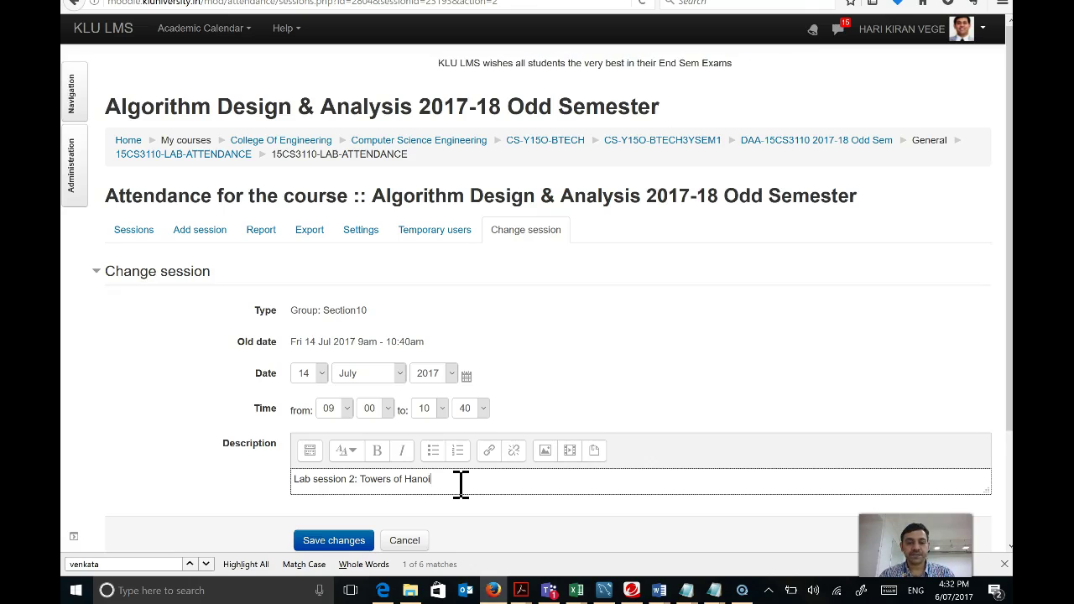
pyautogui.click(345, 537)
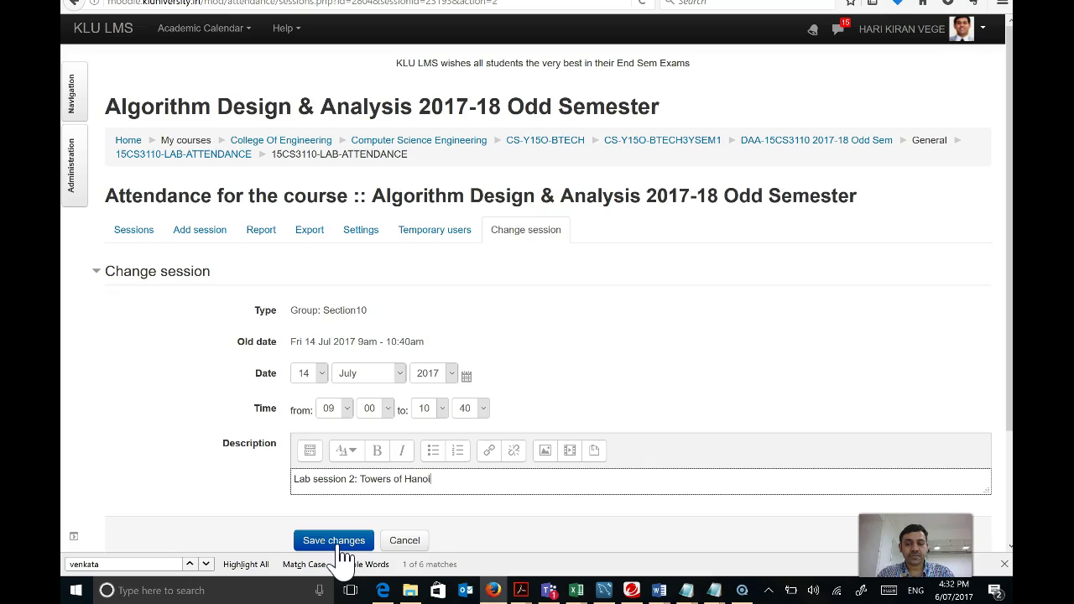
pyautogui.click(342, 544)
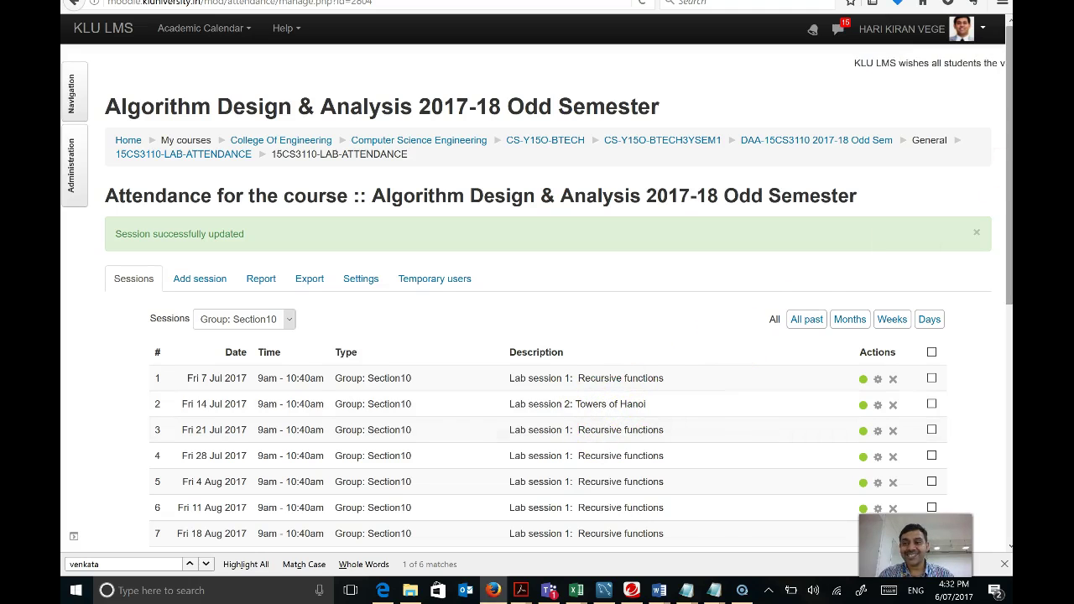
# - Open attendance taking for the 7 July 2017 session and mark all students present
pyautogui.moveTo(1010, 137); pyautogui.dragTo(1009, 234)
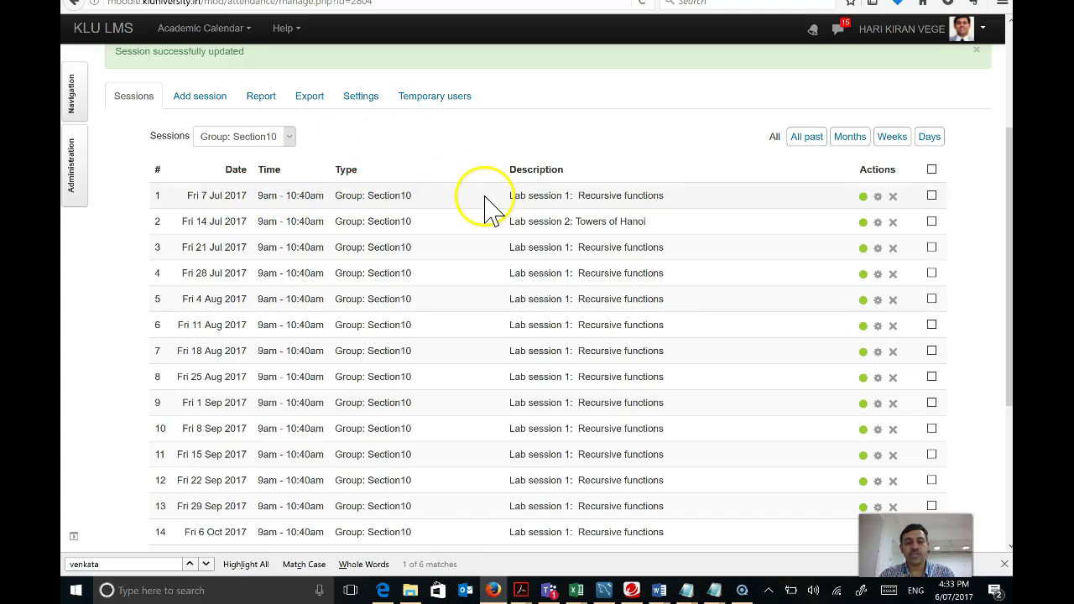
pyautogui.click(865, 200)
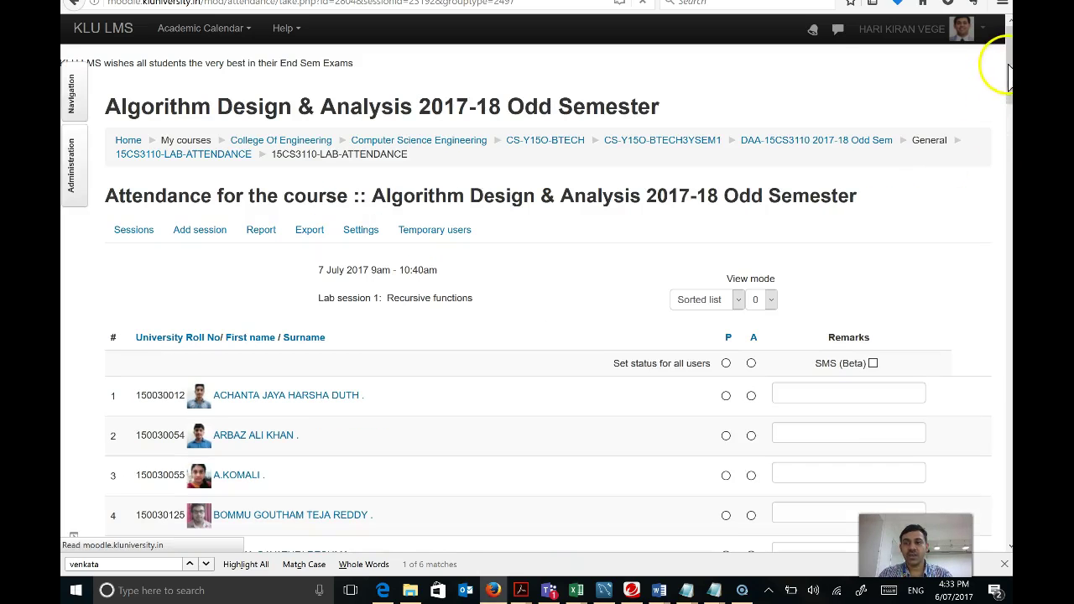
pyautogui.moveTo(1010, 86); pyautogui.dragTo(1010, 59)
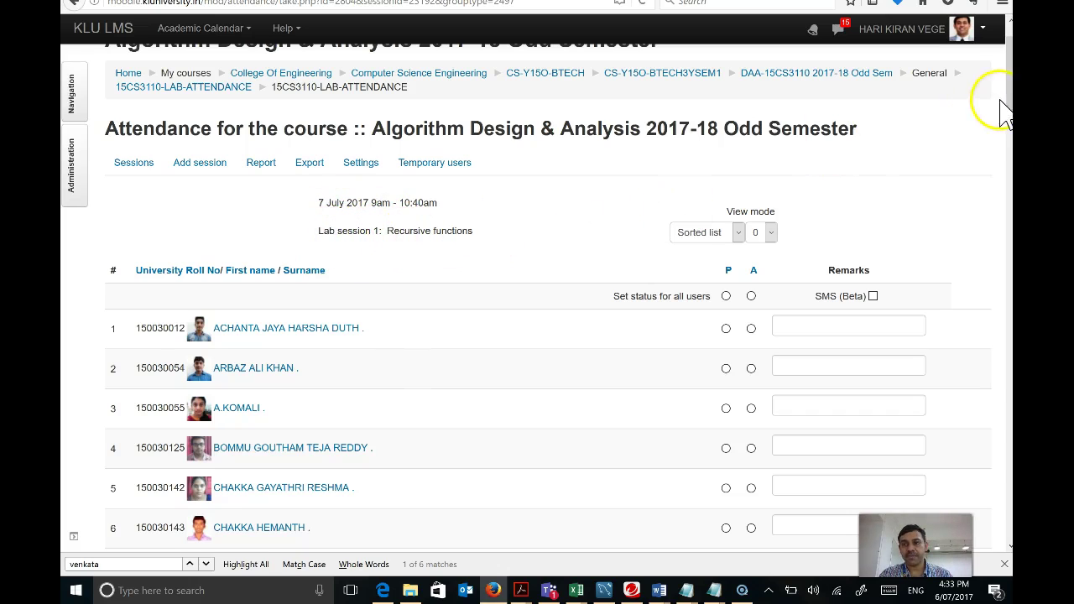
pyautogui.moveTo(1009, 94); pyautogui.dragTo(1009, 117)
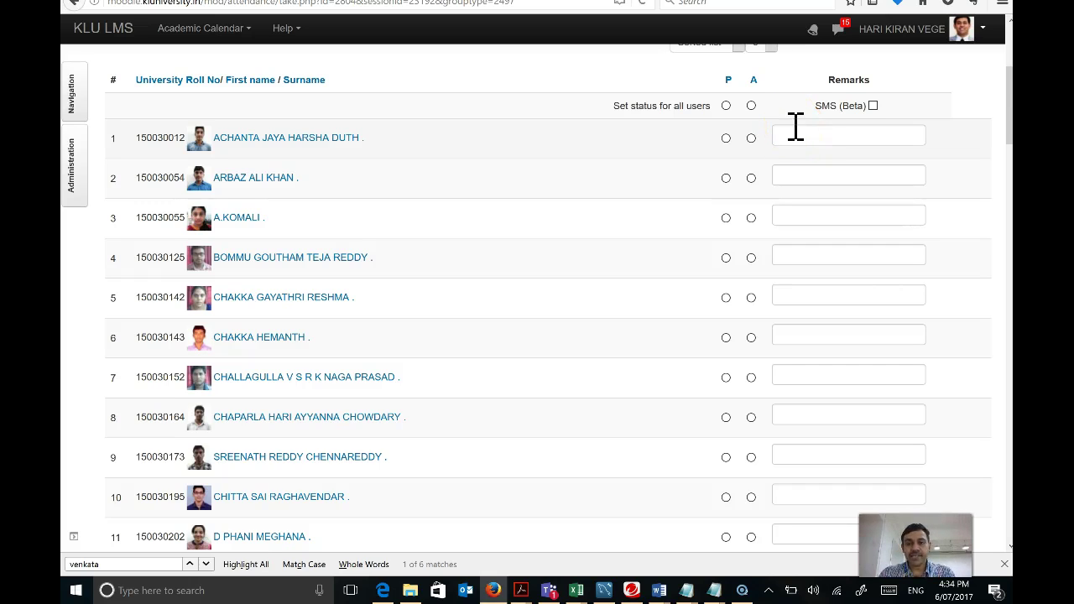
pyautogui.click(732, 80)
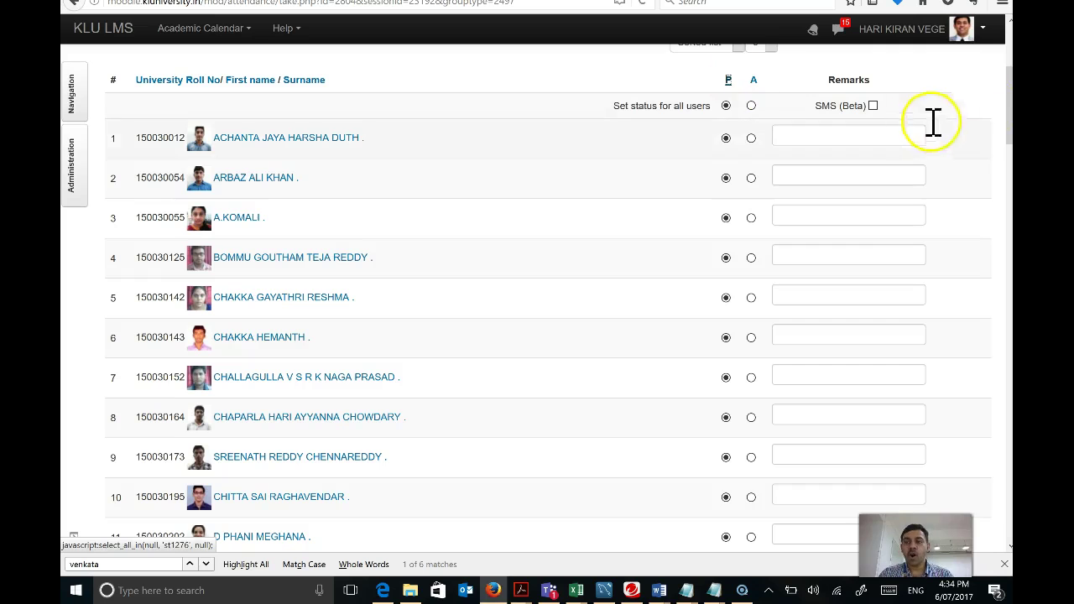
pyautogui.scroll(-7, 986, 101)
pyautogui.scroll(-20, 548, 298)
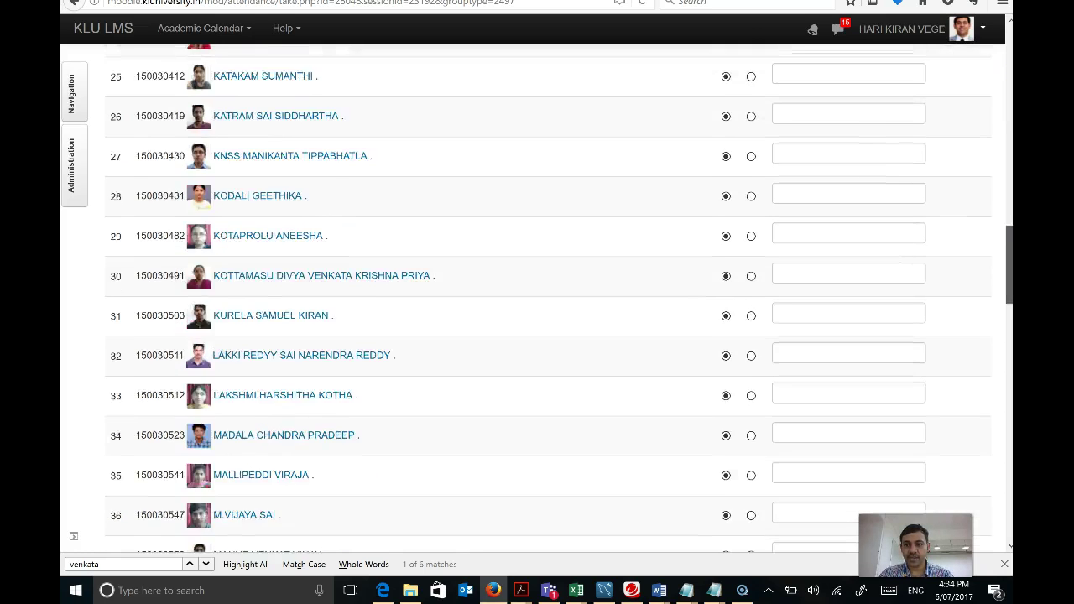
pyautogui.scroll(-4, 548, 298)
# - Mark the fourth student in the list absent and enable the SMS (Beta) option
pyautogui.scroll(20, 548, 298)
pyautogui.scroll(5, 549, 298)
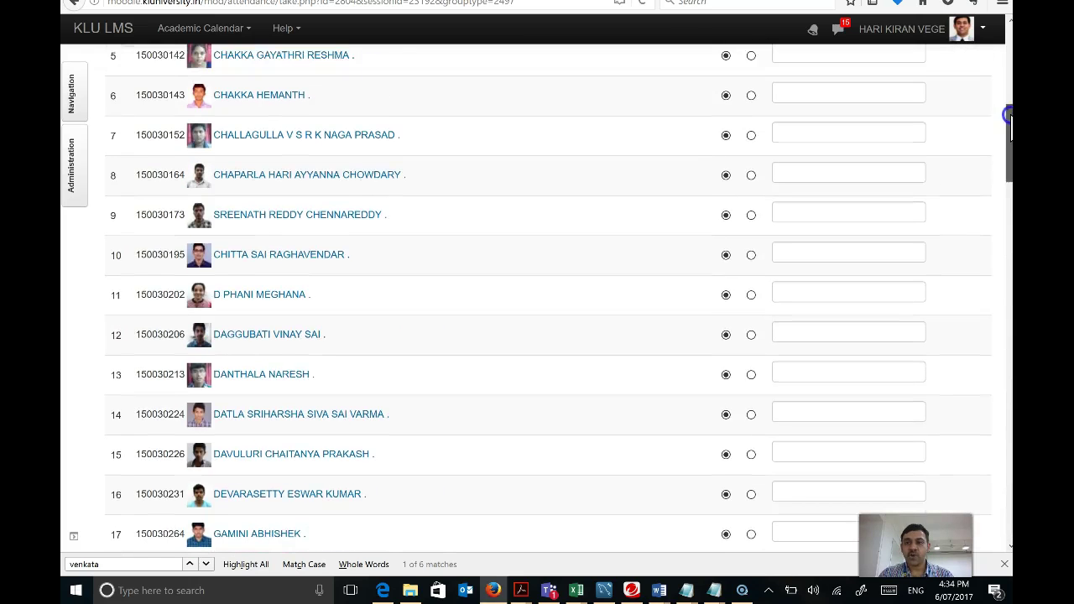
pyautogui.scroll(-3, 722, 267)
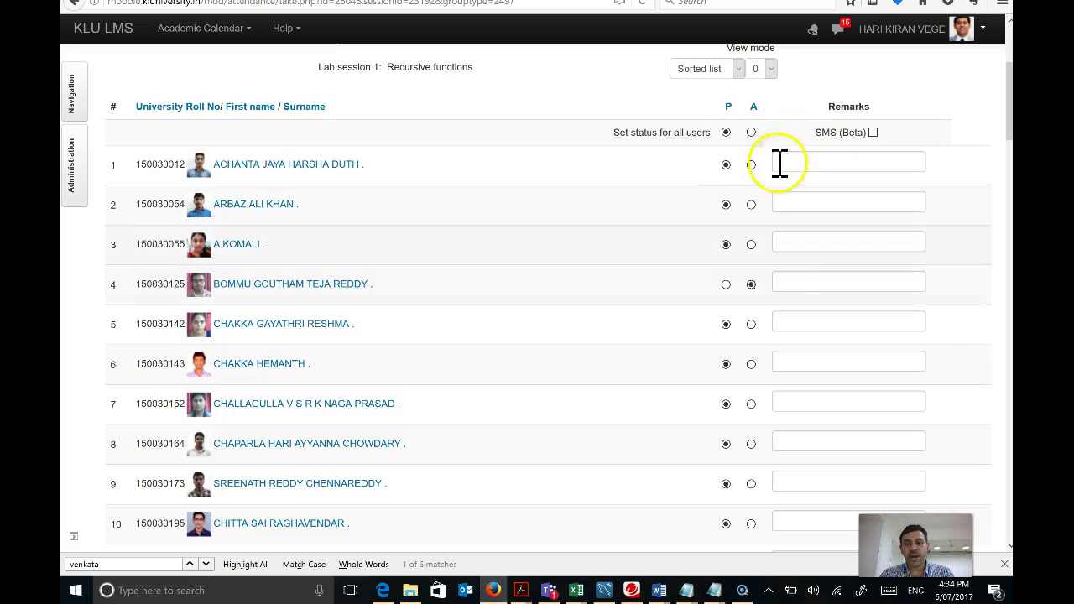
pyautogui.click(875, 133)
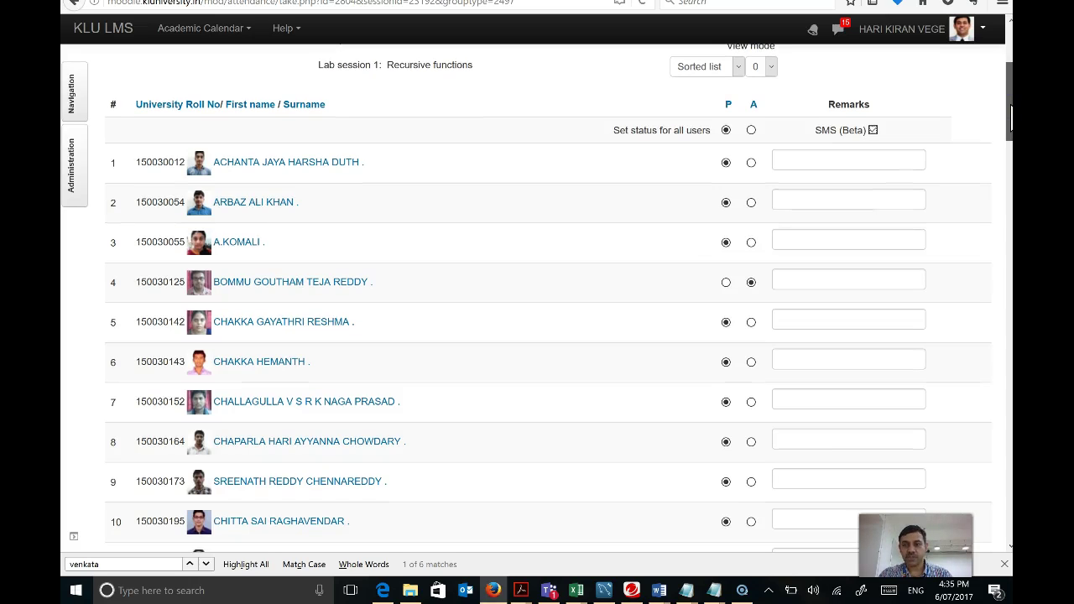
# - Mark the ninth student in the list absent as well and save the attendance for the 7 July 2017 session
pyautogui.scroll(-2, 1010, 109)
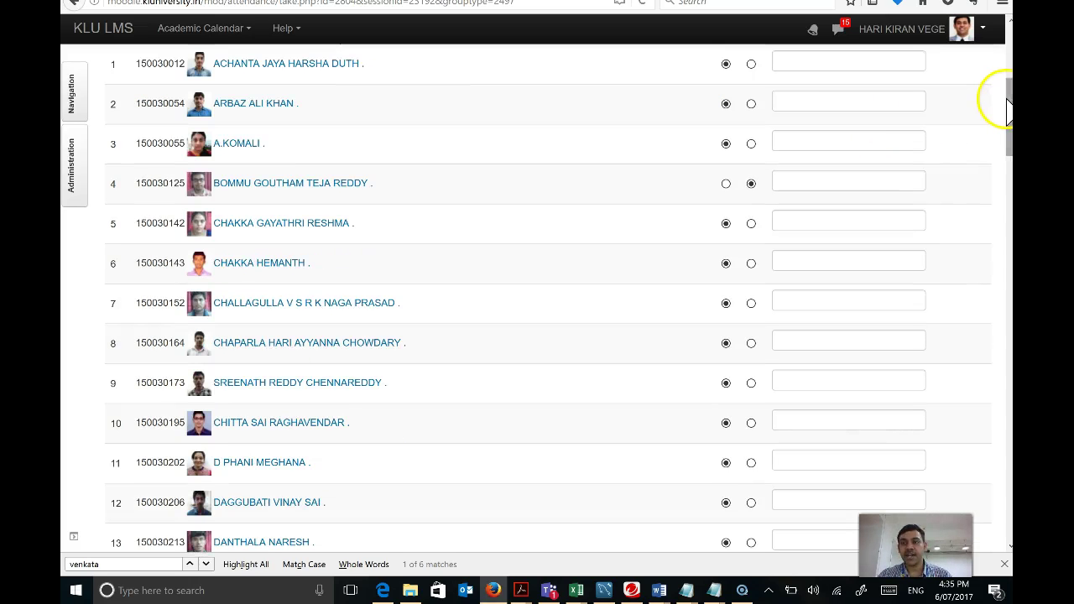
pyautogui.scroll(3, 1010, 105)
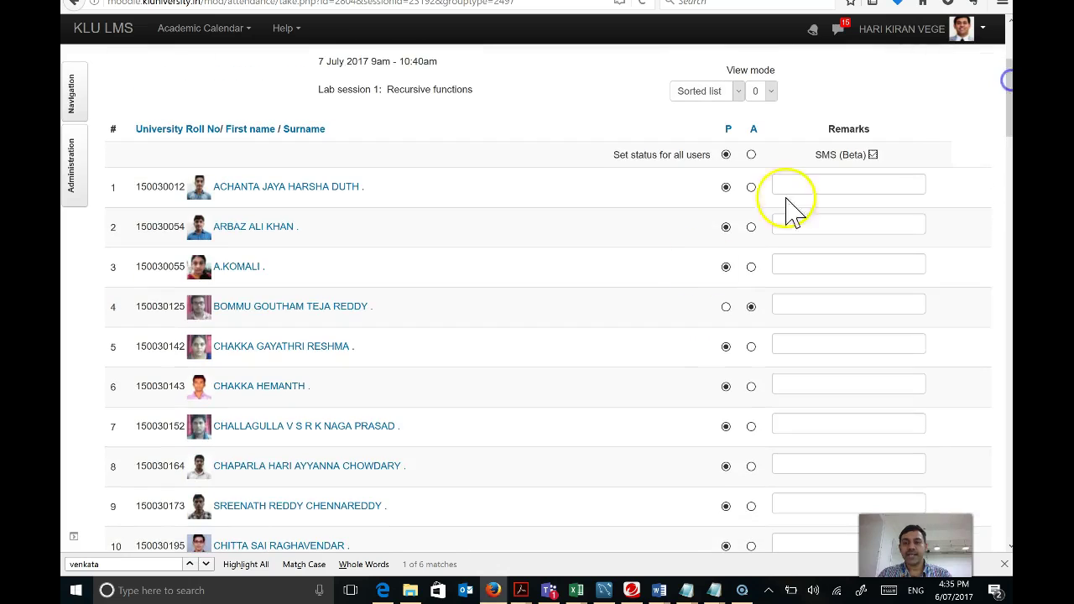
pyautogui.click(752, 510)
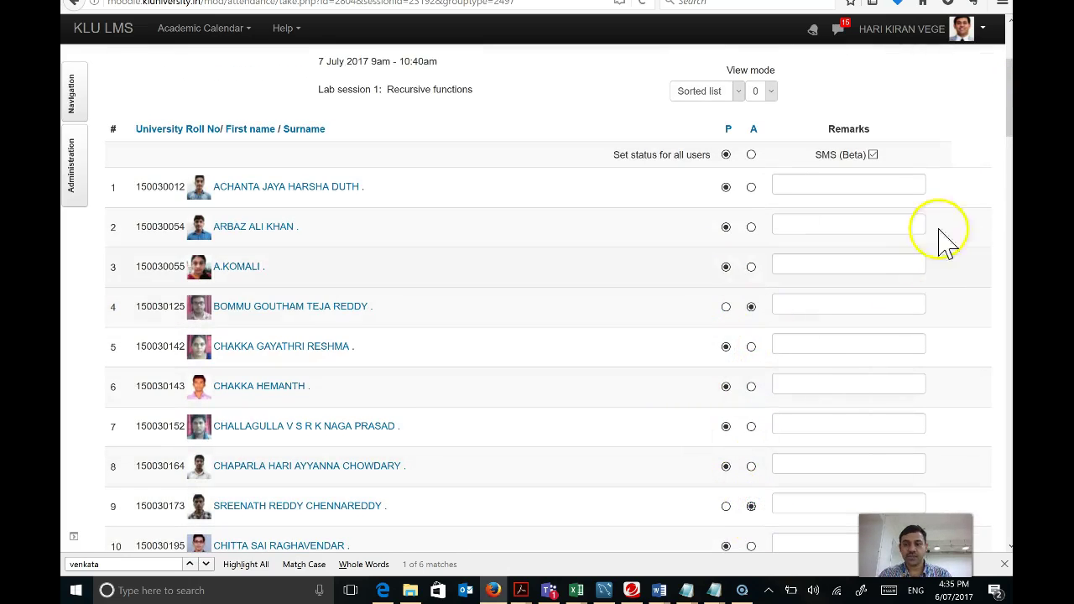
pyautogui.moveTo(1009, 105); pyautogui.dragTo(1009, 528)
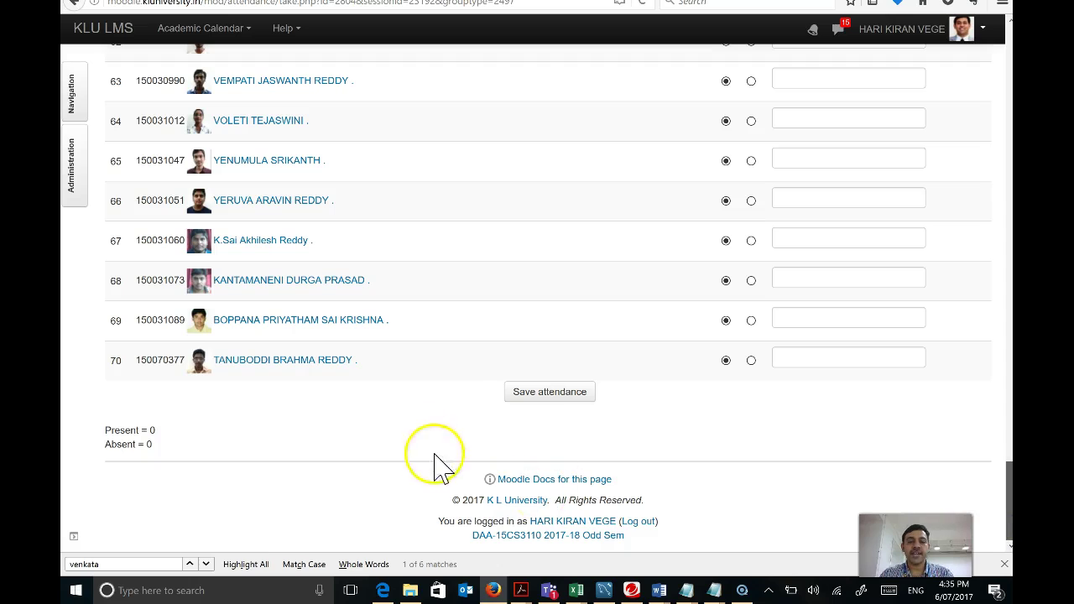
pyautogui.click(546, 395)
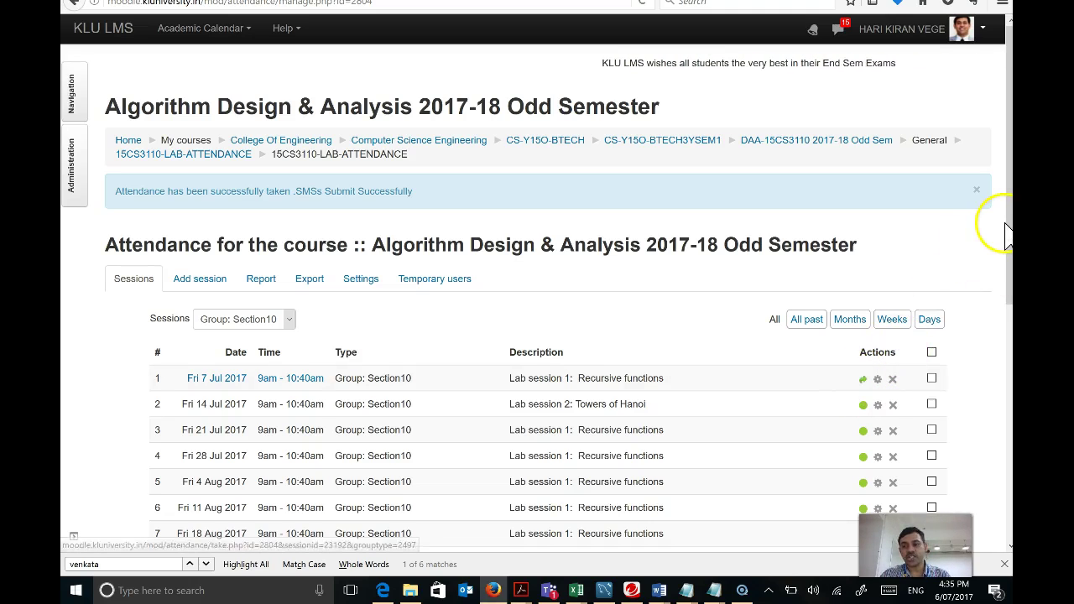
# - Reopen the saved attendance of the 7 July 2017 session and check the present and absent totals
pyautogui.moveTo(1007, 223); pyautogui.dragTo(1004, 316)
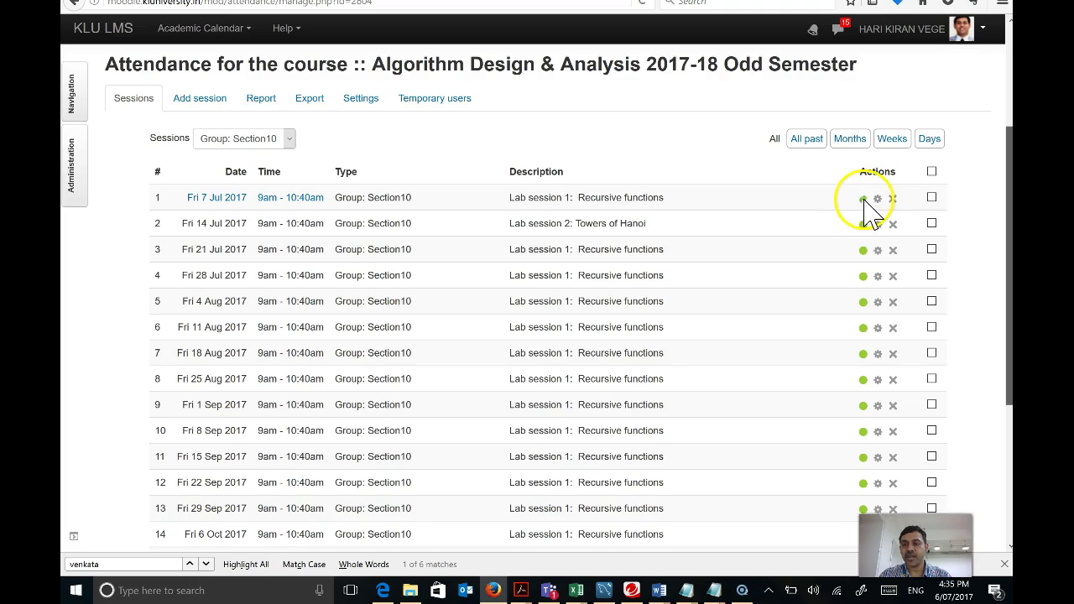
pyautogui.click(864, 199)
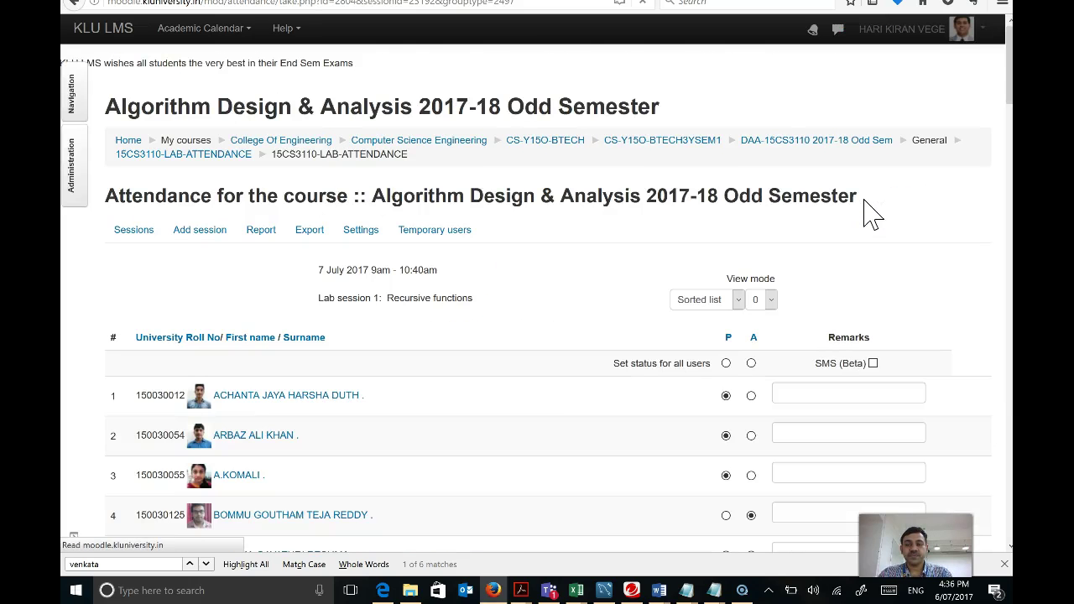
pyautogui.moveTo(1009, 93); pyautogui.dragTo(1010, 522)
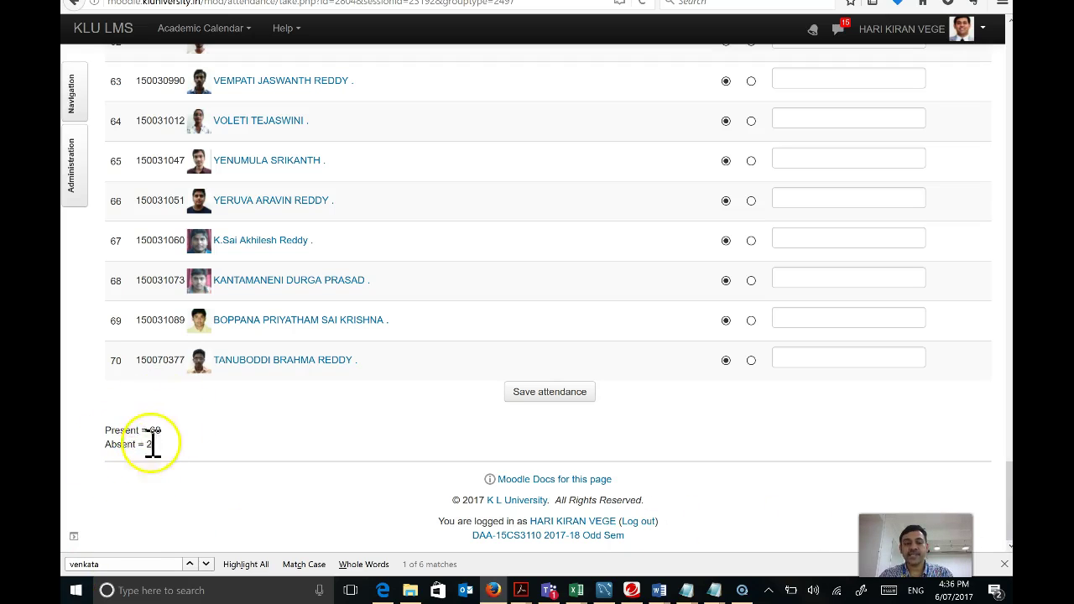
pyautogui.click(1010, 502)
pyautogui.moveTo(1010, 502); pyautogui.dragTo(1010, 65)
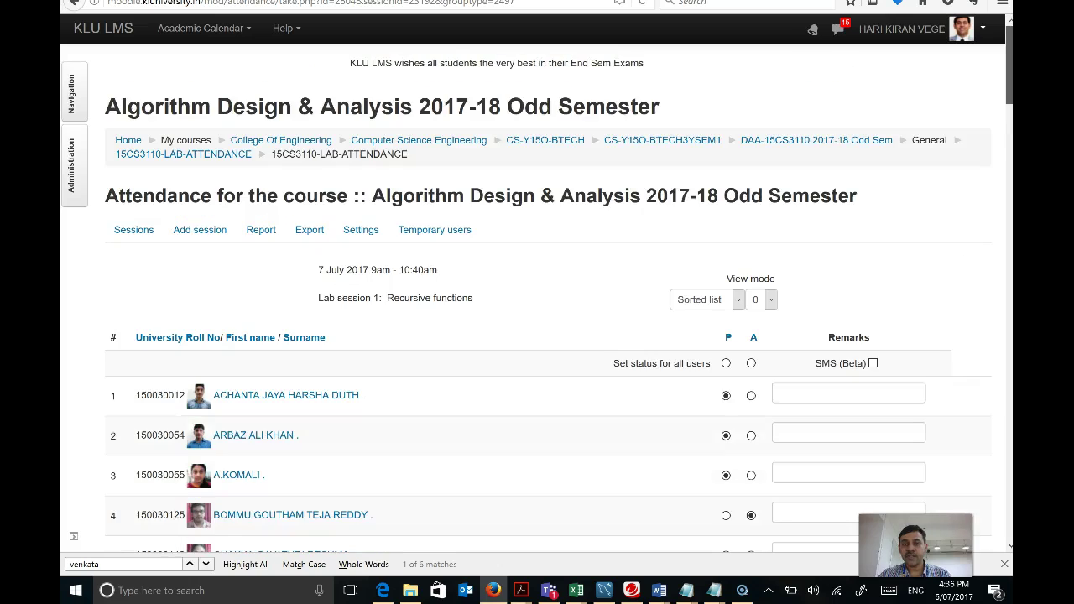
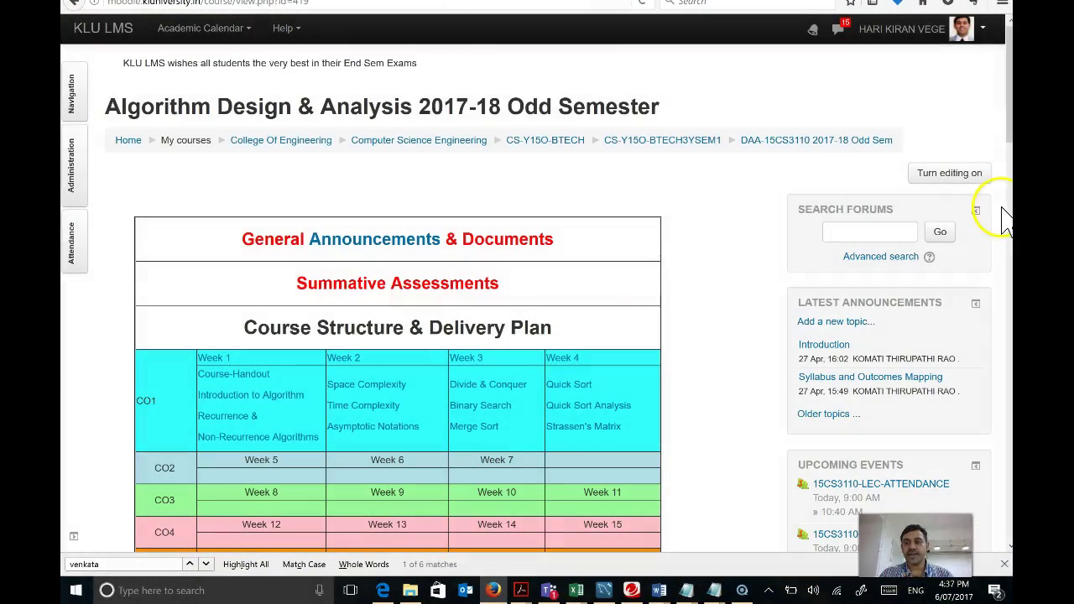
# - Open the settings of the 15CS3110-TUT-ATTENDANCE activity from the course page
pyautogui.moveTo(1010, 141); pyautogui.dragTo(1010, 242)
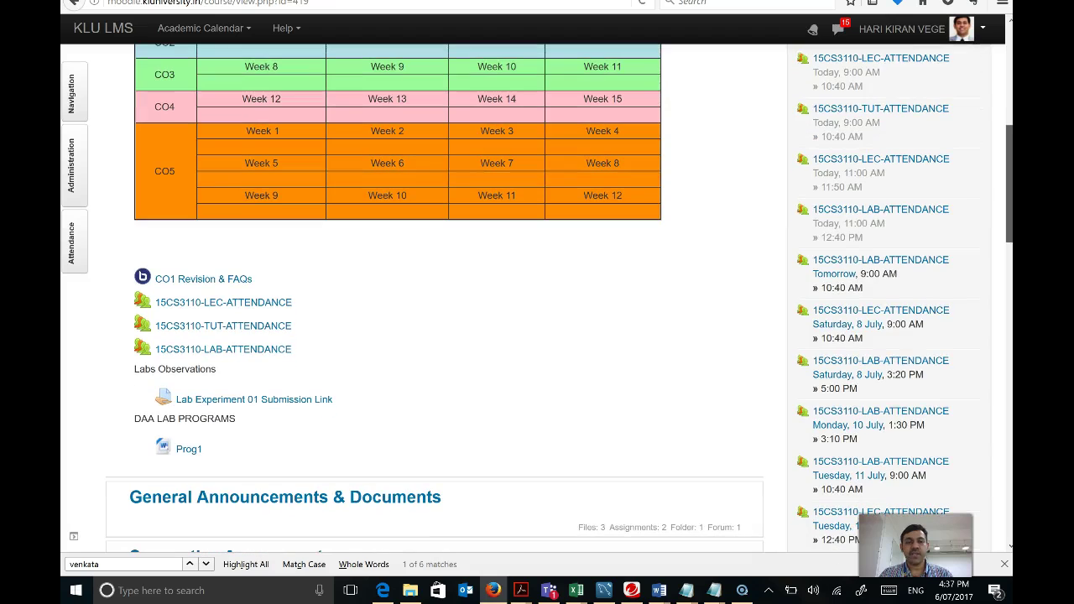
pyautogui.click(235, 337)
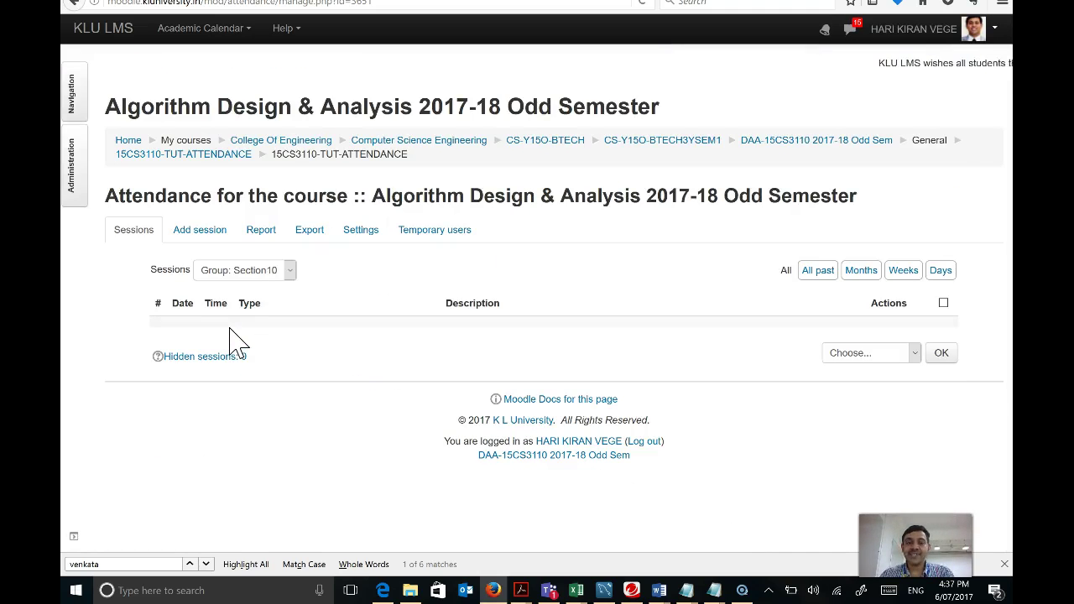
pyautogui.click(363, 242)
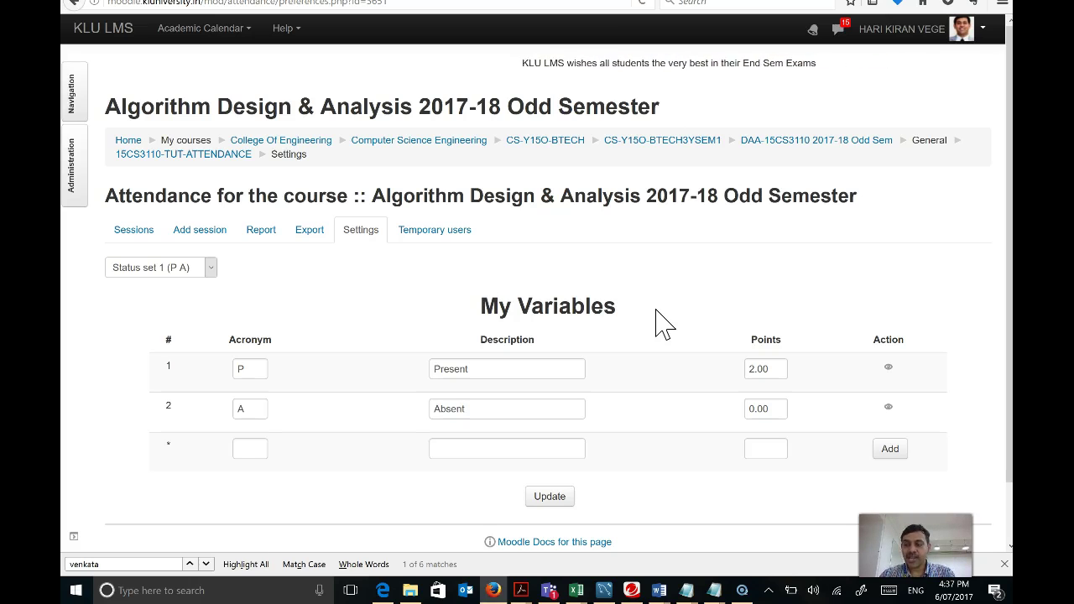
# - Set the points for the Present status to 2 and update the tutorial attendance settings
pyautogui.click(787, 387)
pyautogui.click(756, 371)
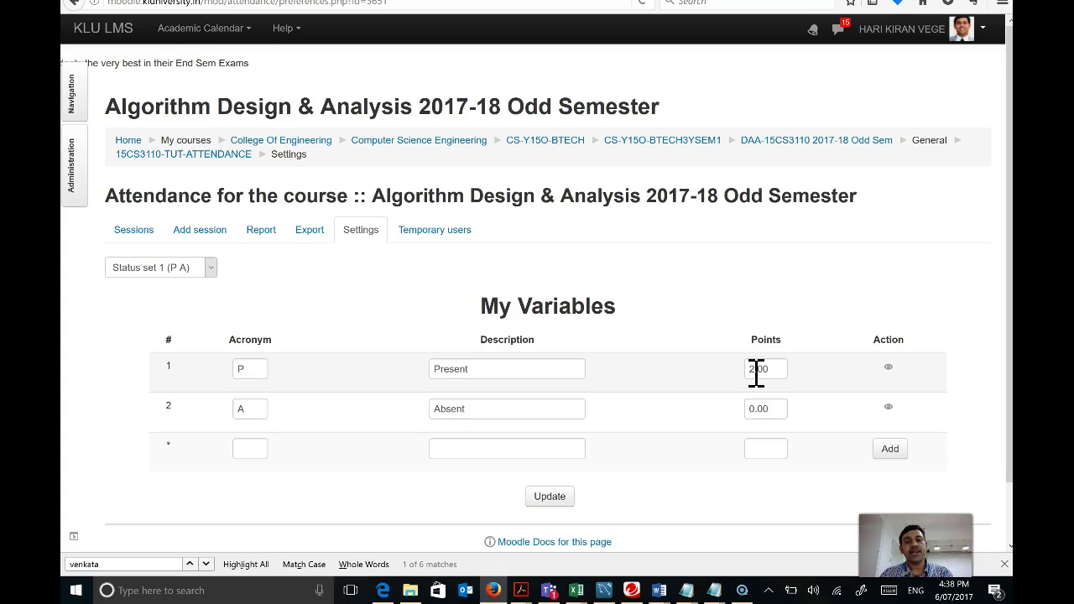
pyautogui.click(756, 371)
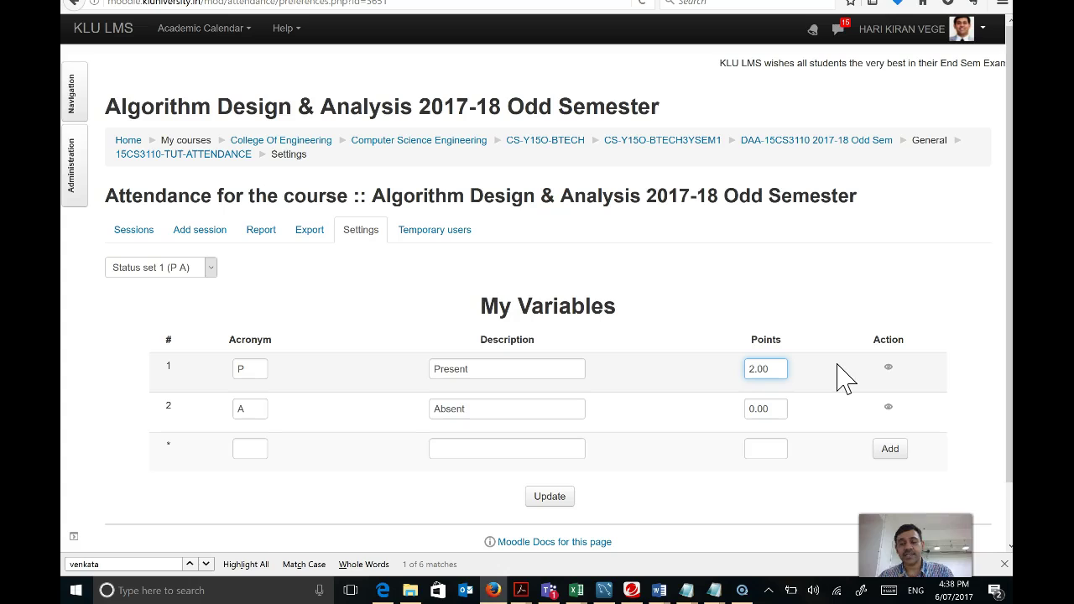
pyautogui.press('BackSpace')
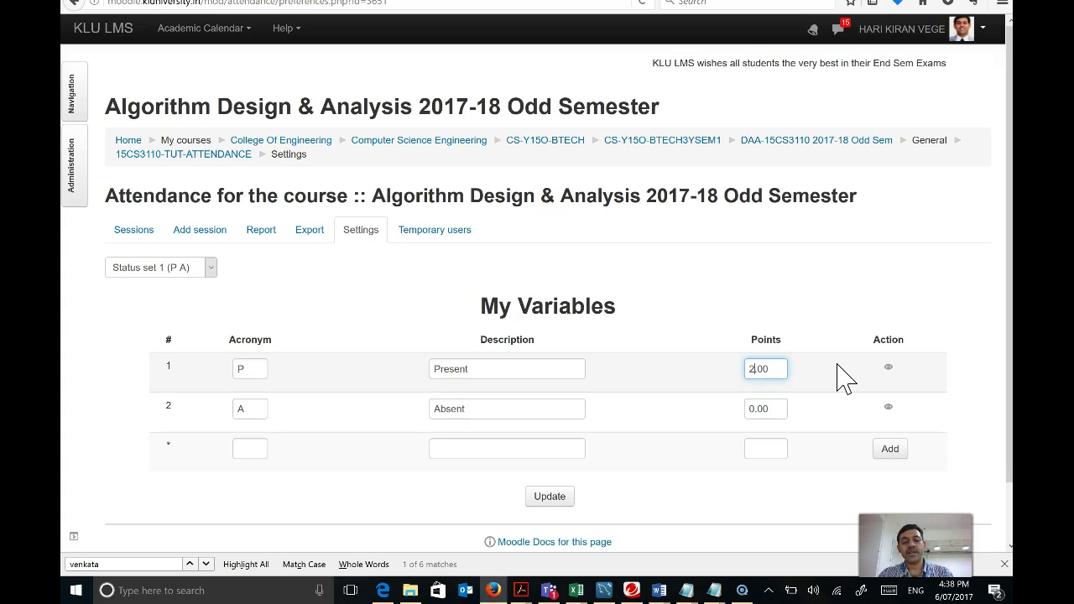
pyautogui.write('1')
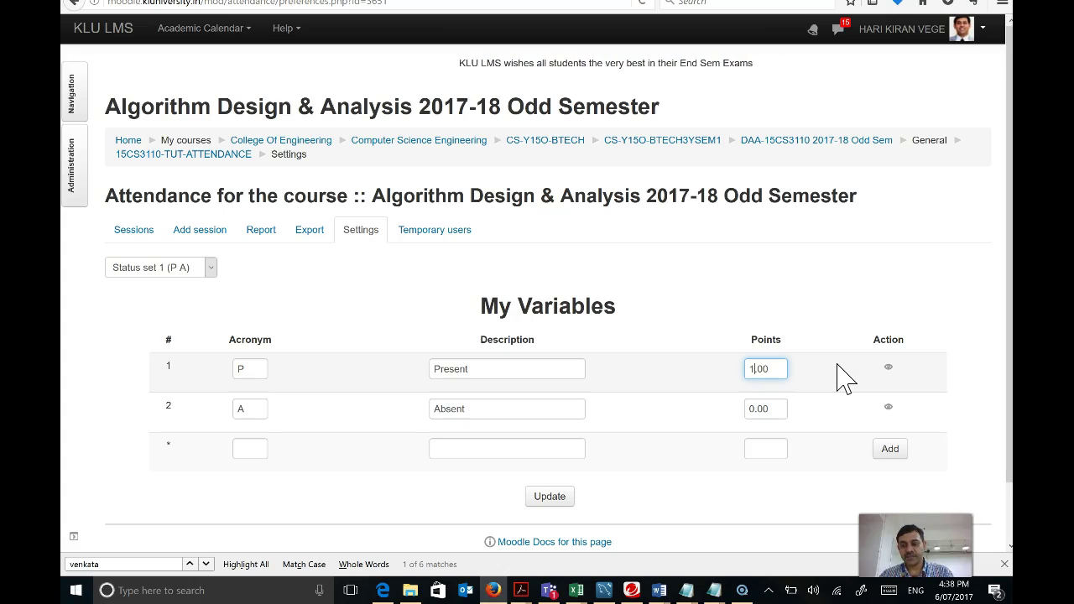
pyautogui.press('BackSpace')
pyautogui.write('2')
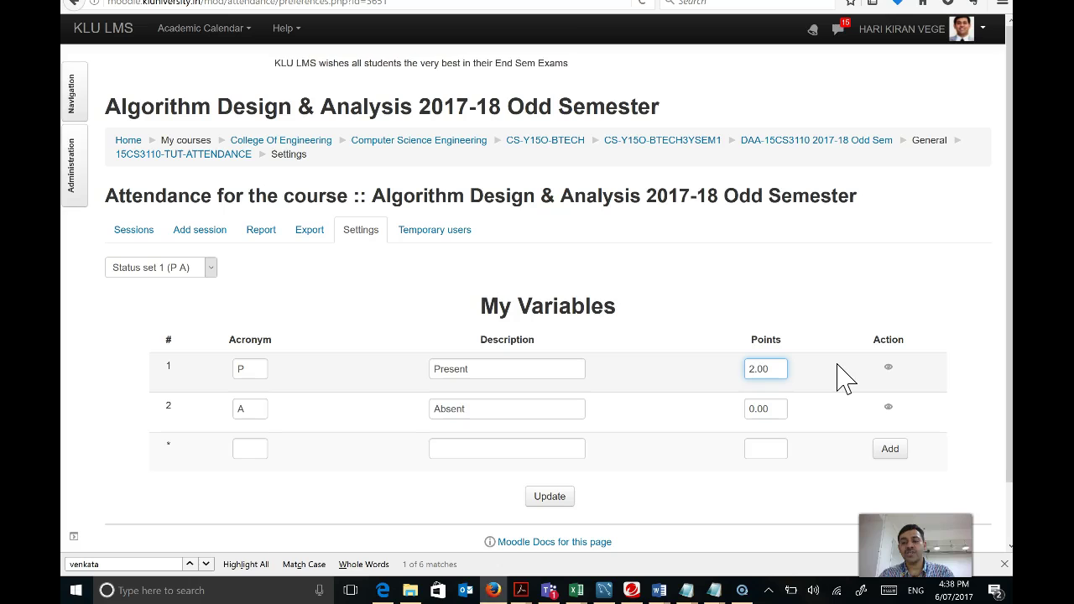
pyautogui.click(547, 500)
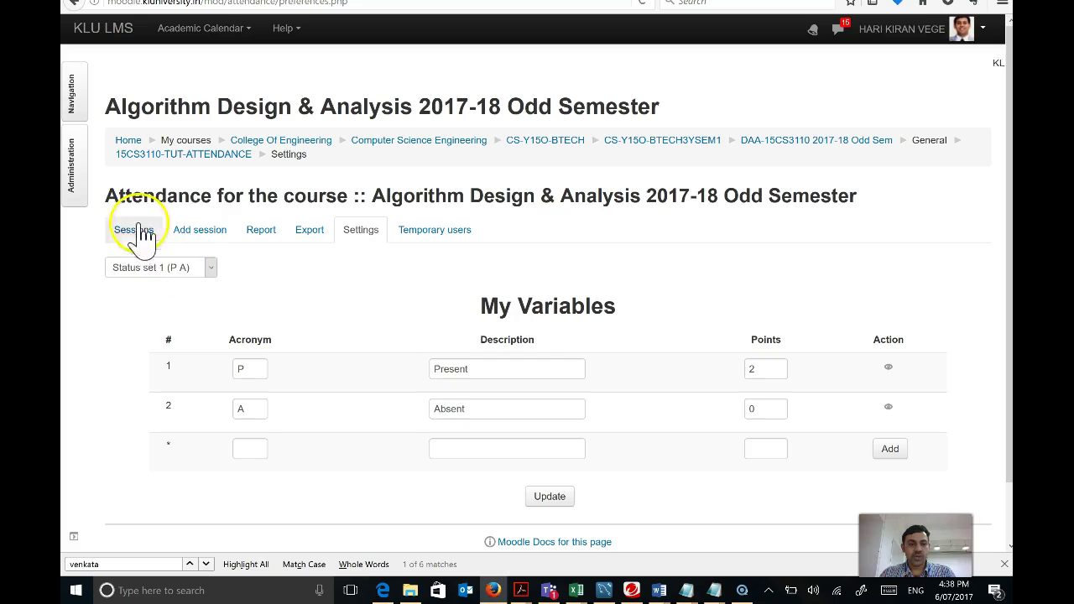
pyautogui.click(191, 239)
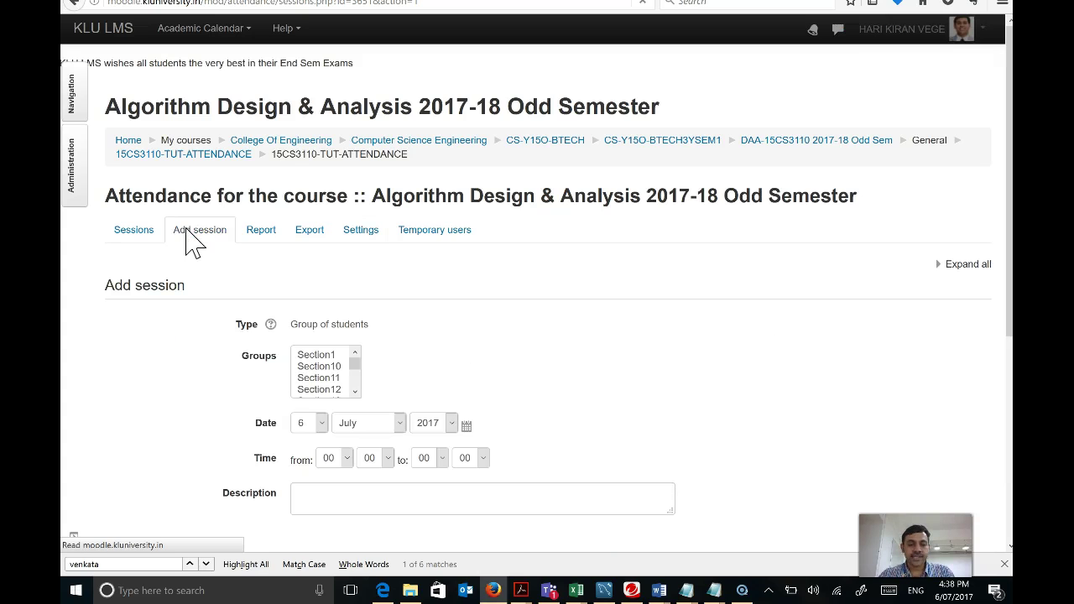
pyautogui.click(323, 366)
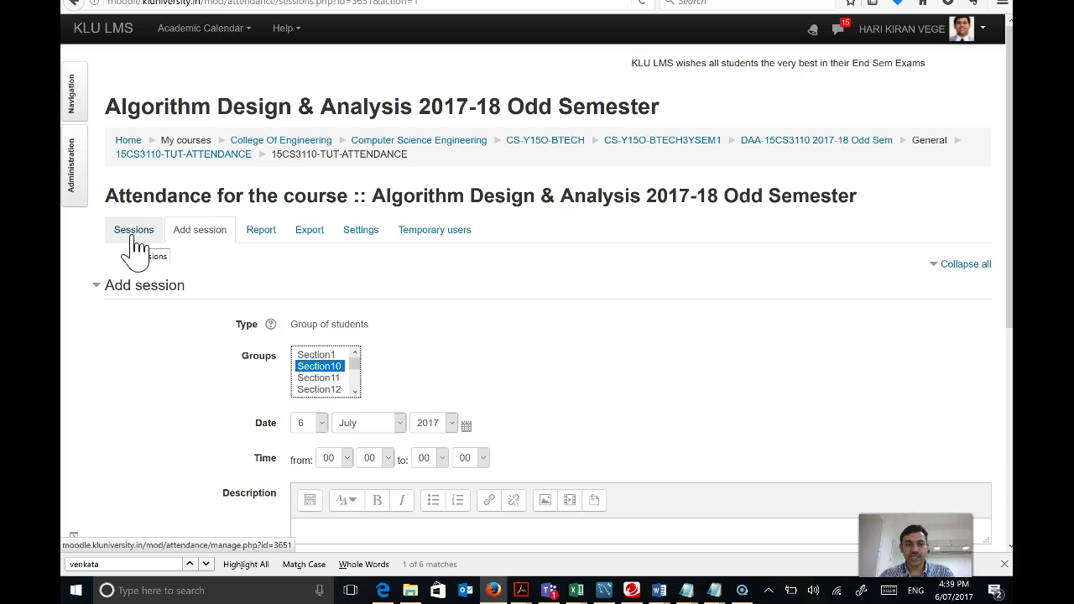
pyautogui.click(796, 148)
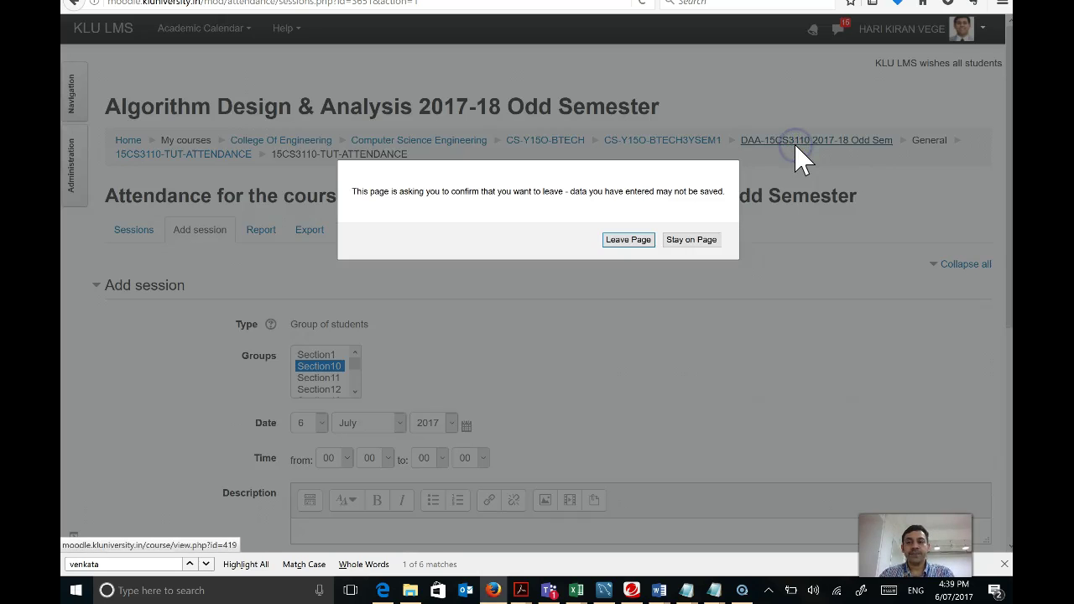
pyautogui.click(621, 252)
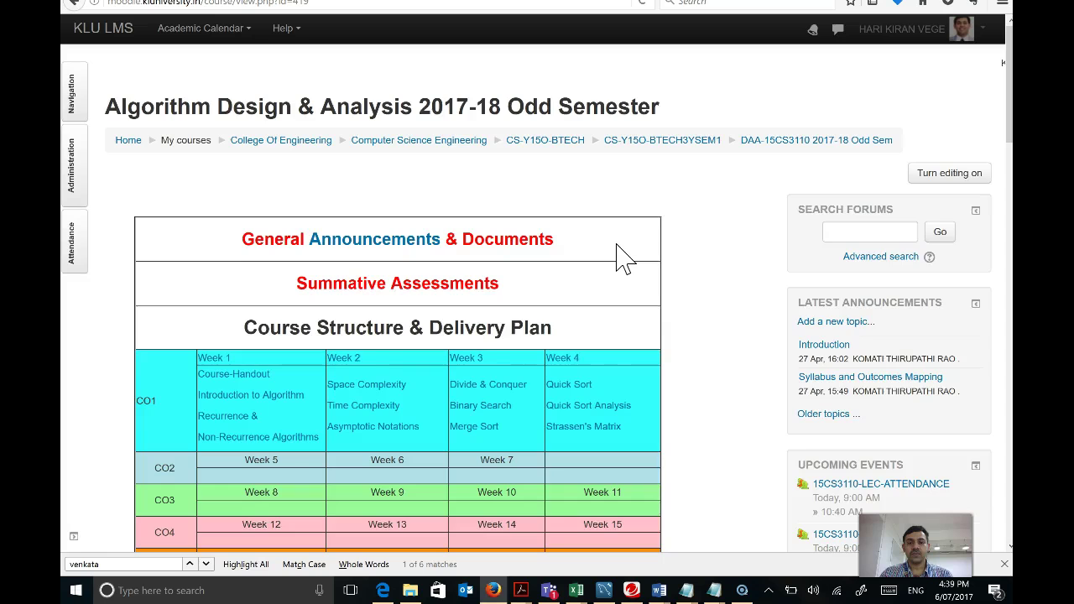
# - Check the points for the Present status in the 15CS3110-LEC-ATTENDANCE settings and return to its session list
pyautogui.scroll(-5, 625, 258)
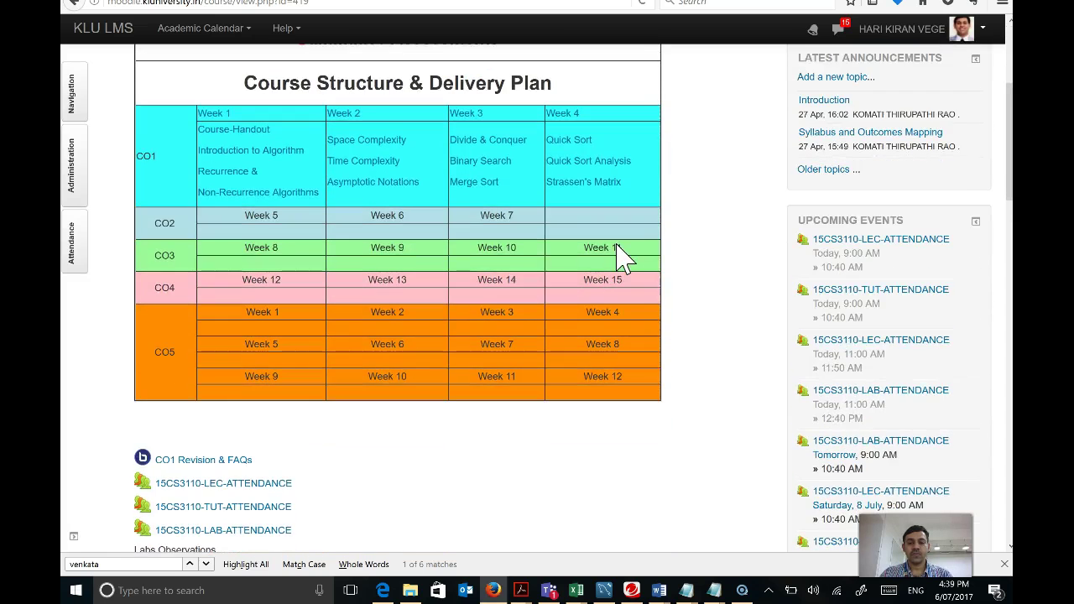
pyautogui.scroll(-2, 277, 465)
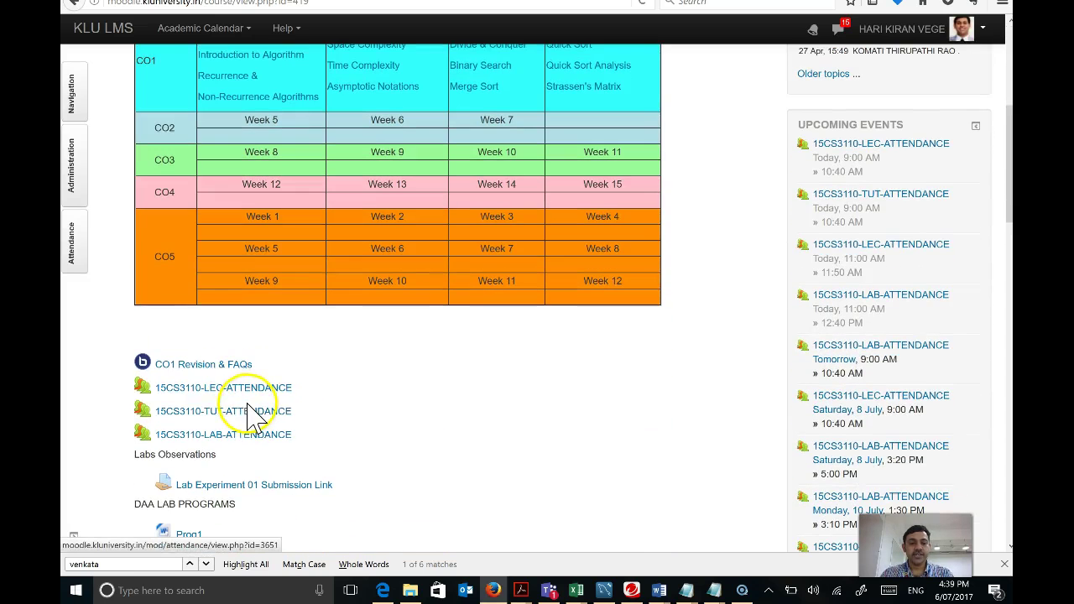
pyautogui.click(234, 387)
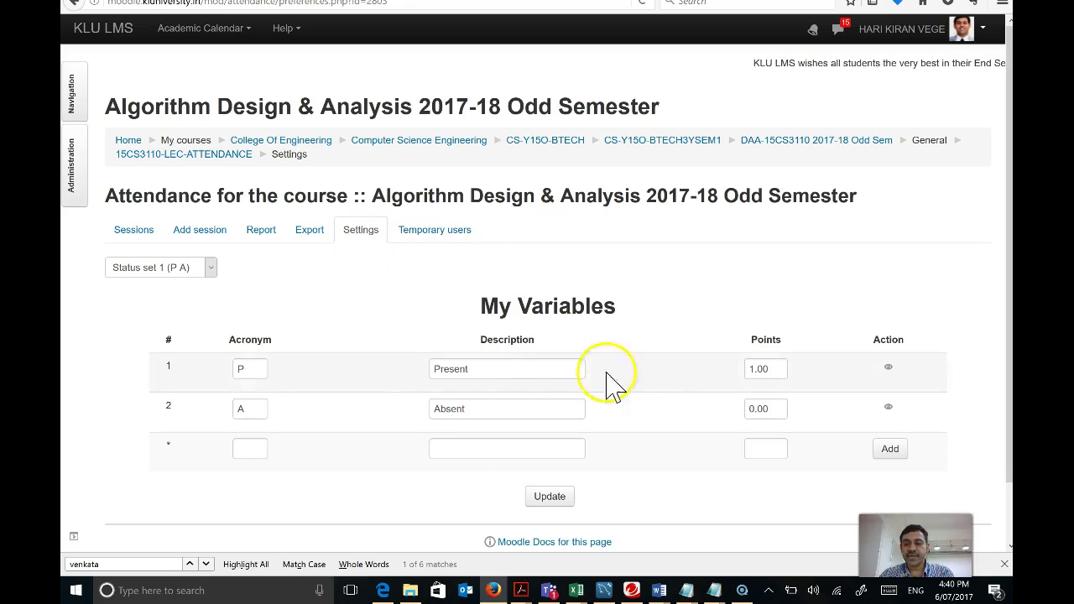
pyautogui.click(760, 367)
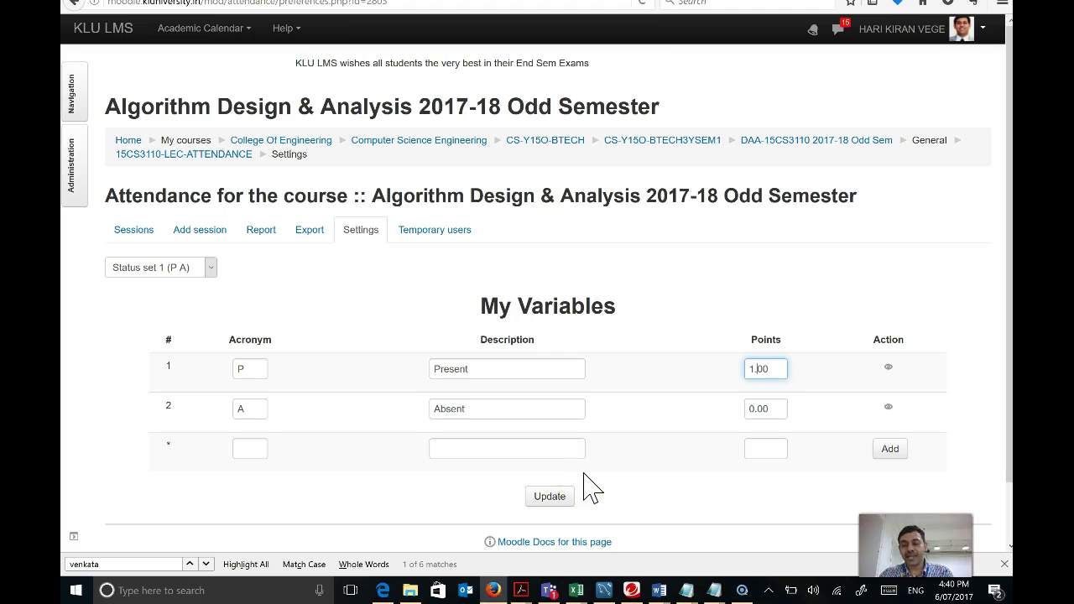
pyautogui.click(756, 370)
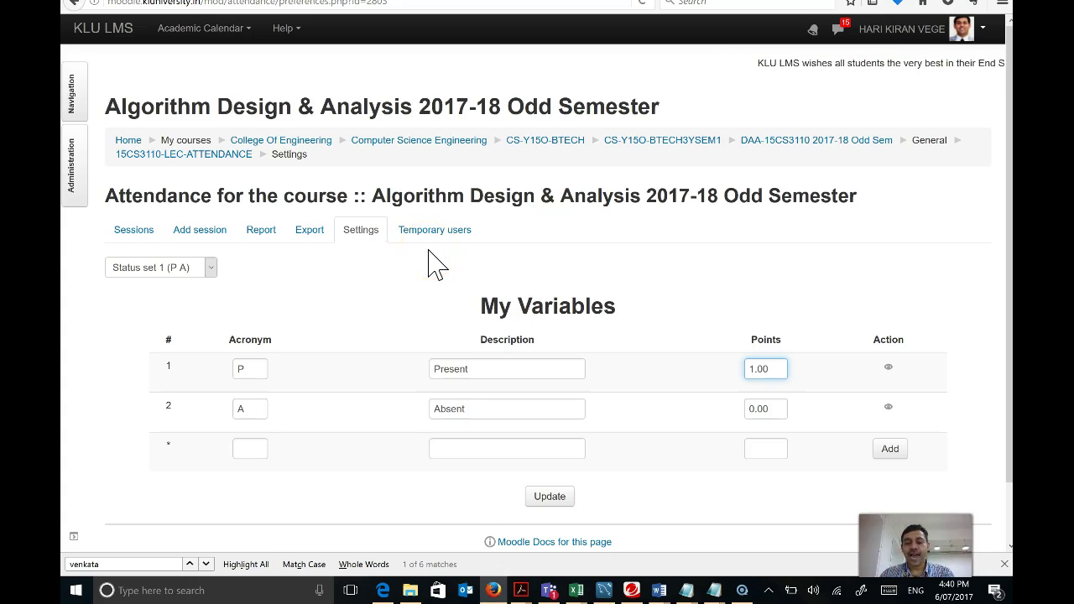
pyautogui.click(132, 235)
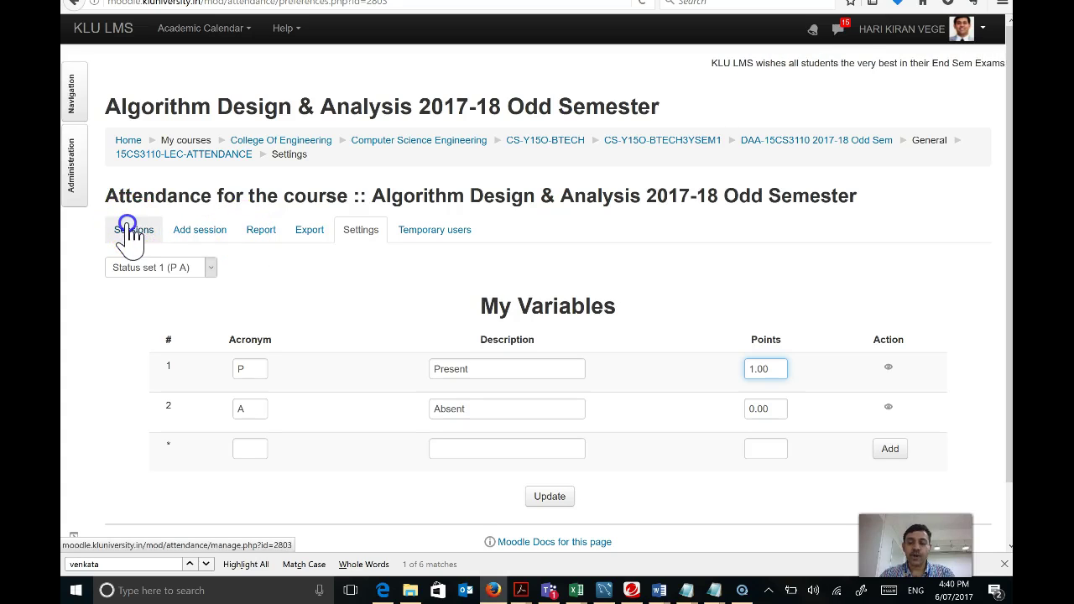